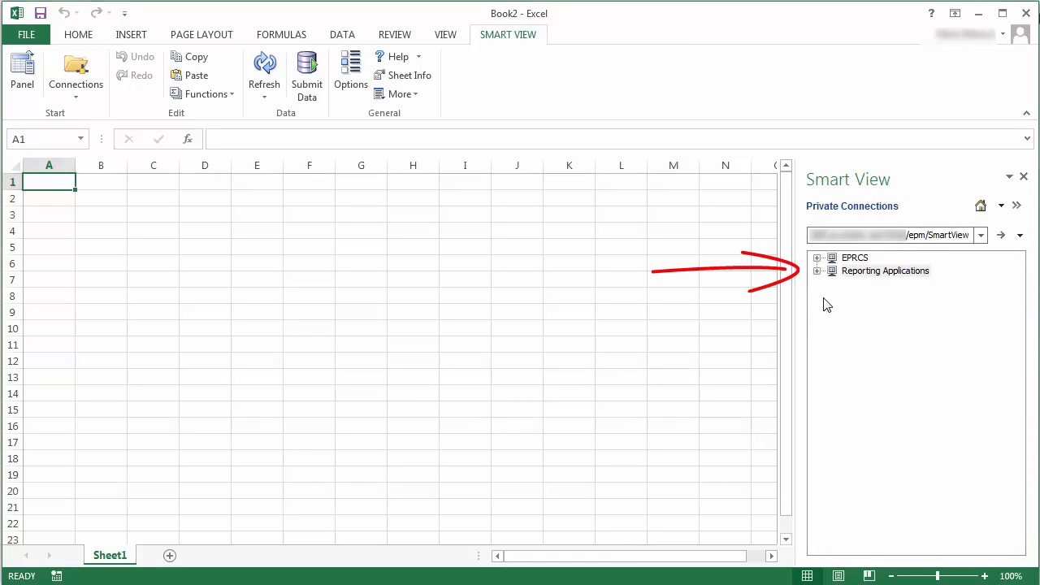
Start an ad hoc analysis on Sample Model - EPRCS under Reporting Applications, Sample Application, and collapse the connections pane
click(818, 272)
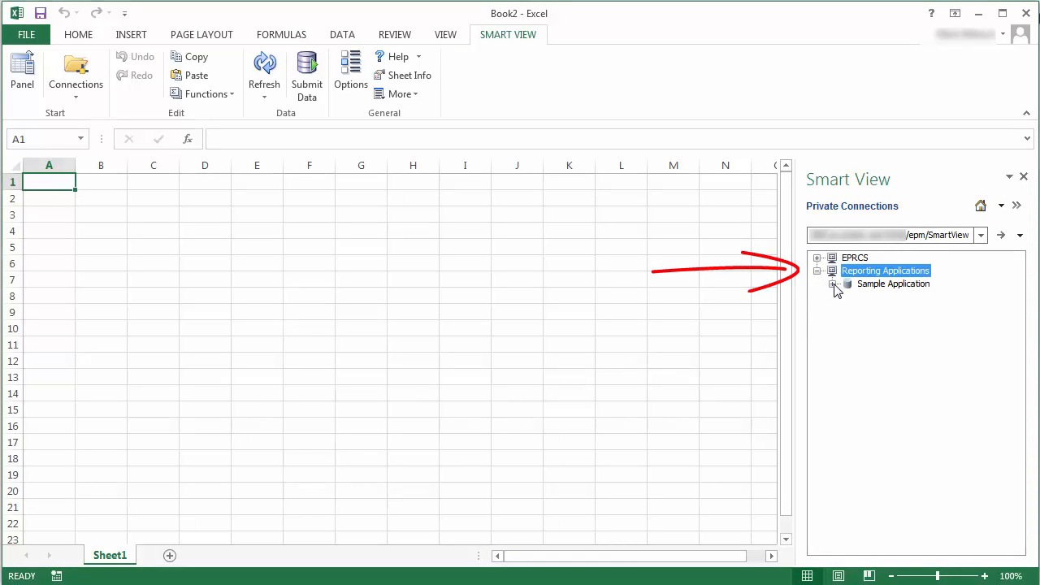
click(833, 284)
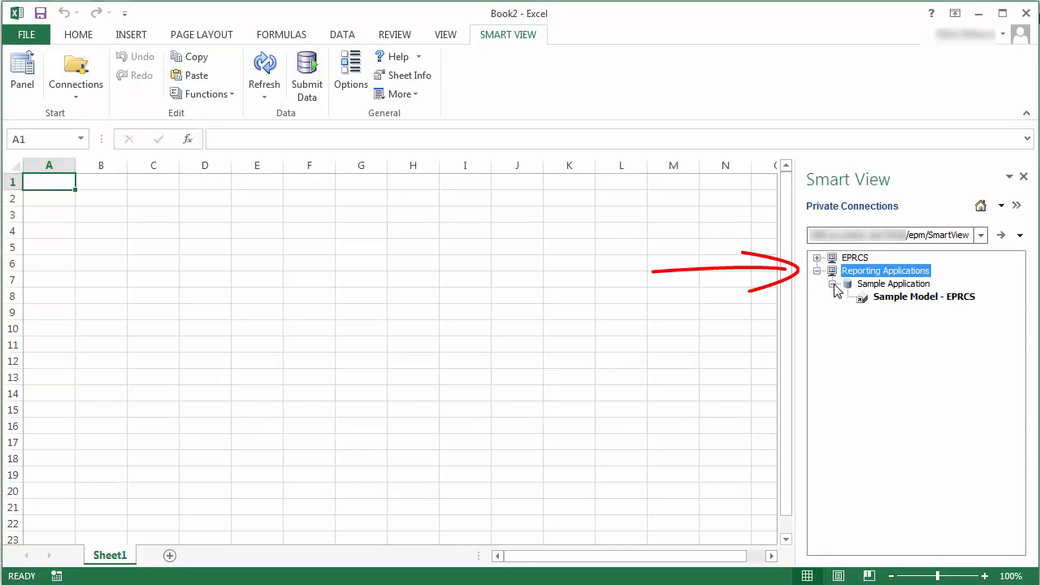
right_click(891, 299)
click(910, 311)
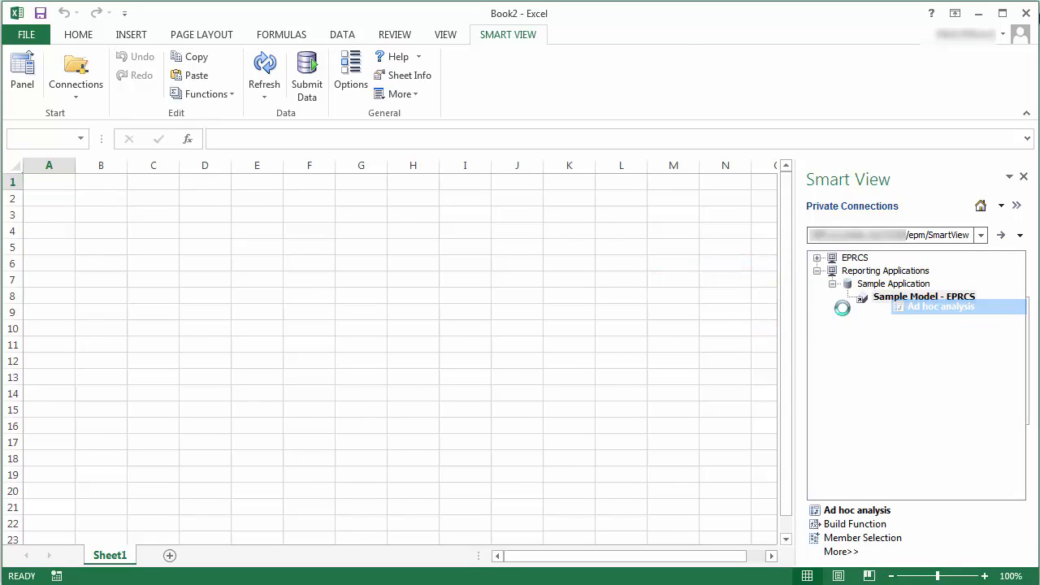
click(1017, 208)
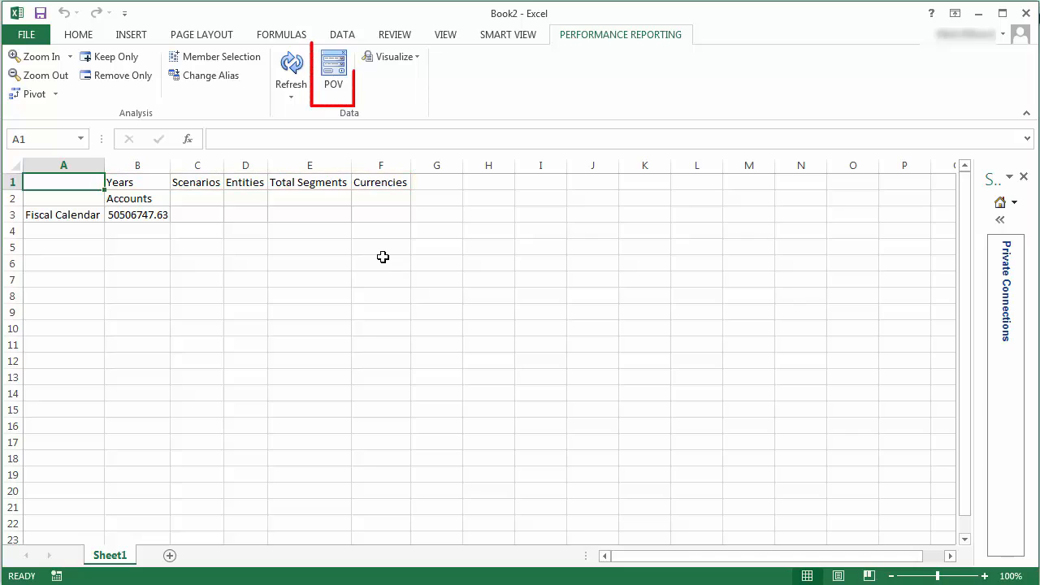
Show the POV toolbar for the ad hoc grid and hide it again
click(334, 82)
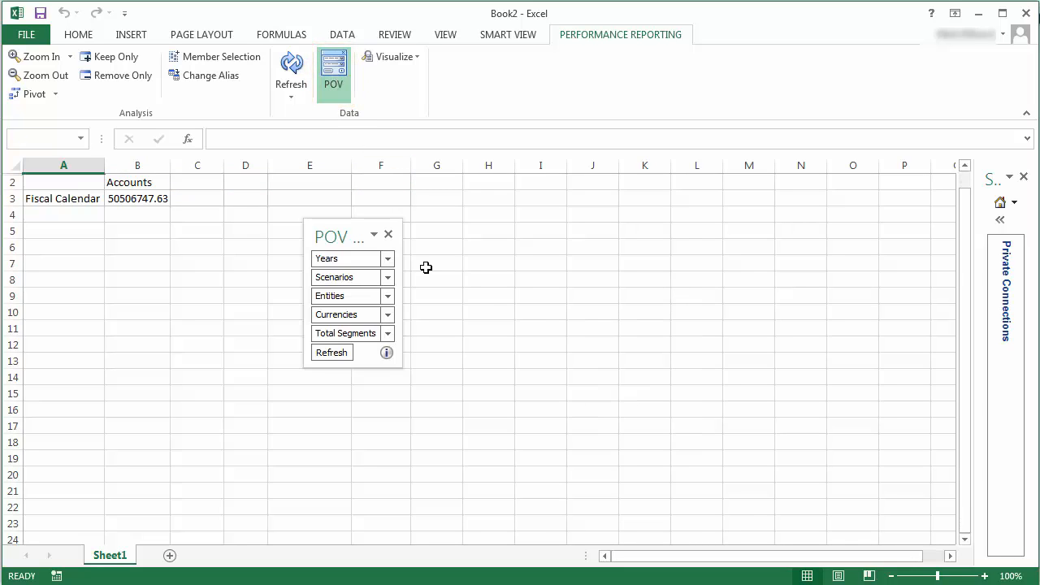
click(334, 77)
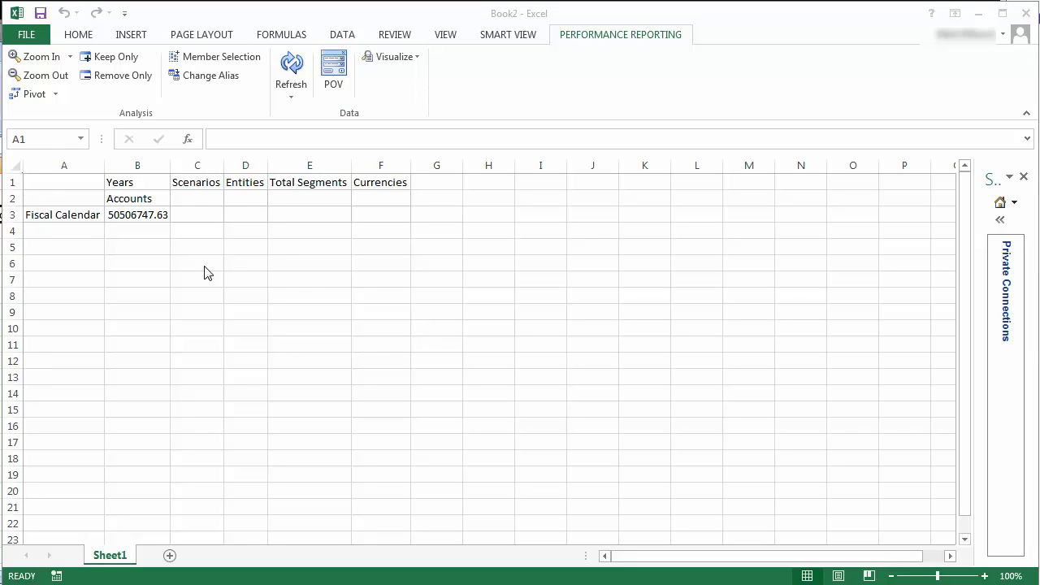
Zoom in on the Accounts member in cell B2
click(140, 202)
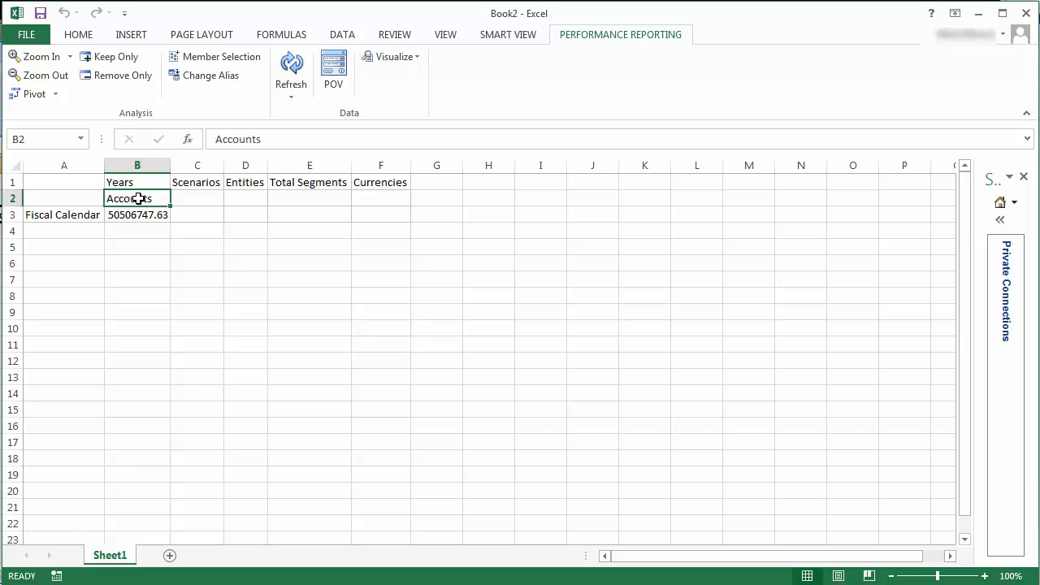
click(42, 56)
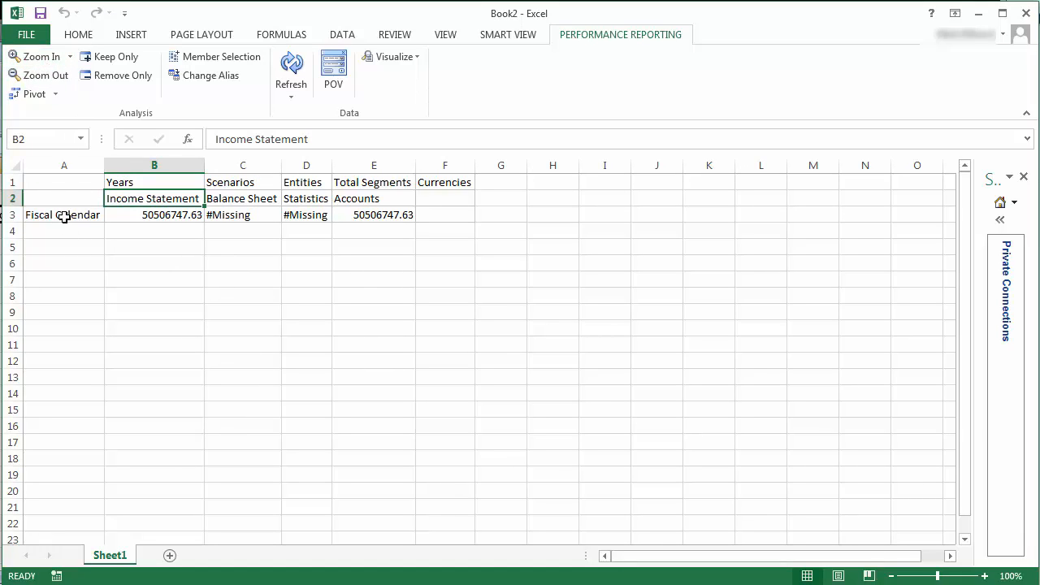
Zoom in on Fiscal Calendar by one level and by all levels, zooming back out each time
double_click(63, 217)
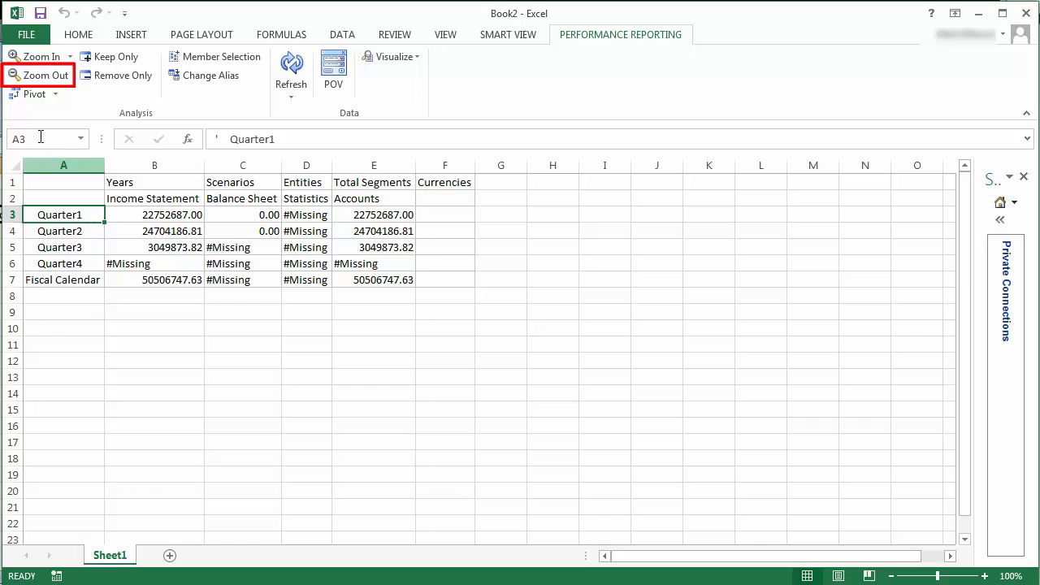
click(43, 76)
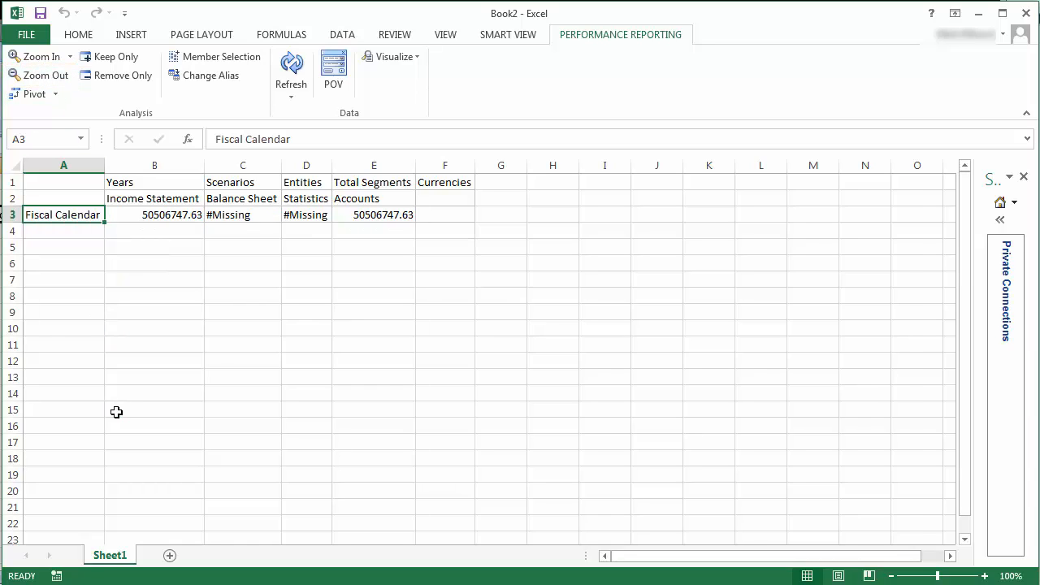
click(70, 57)
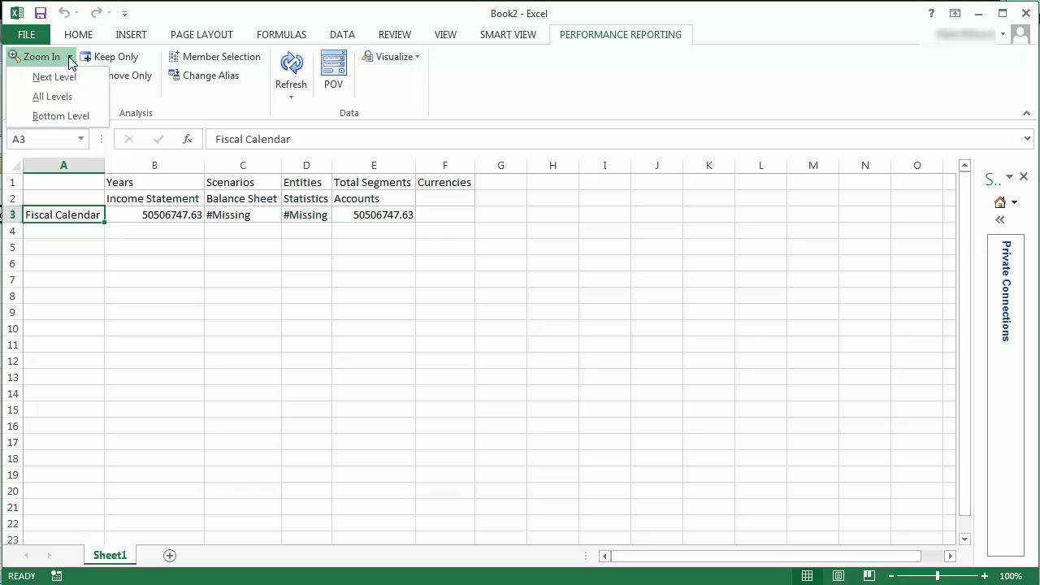
click(71, 101)
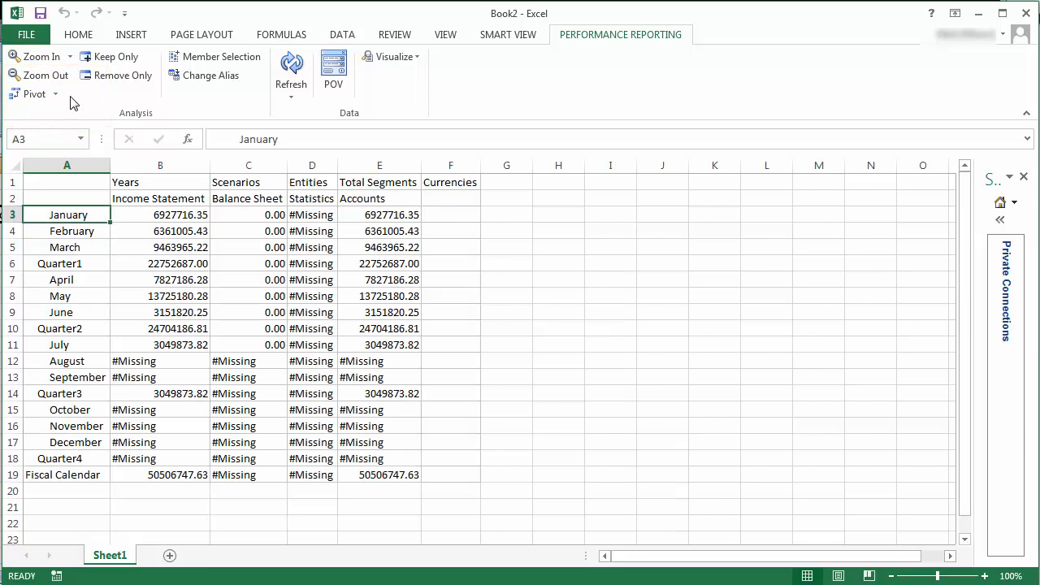
click(64, 267)
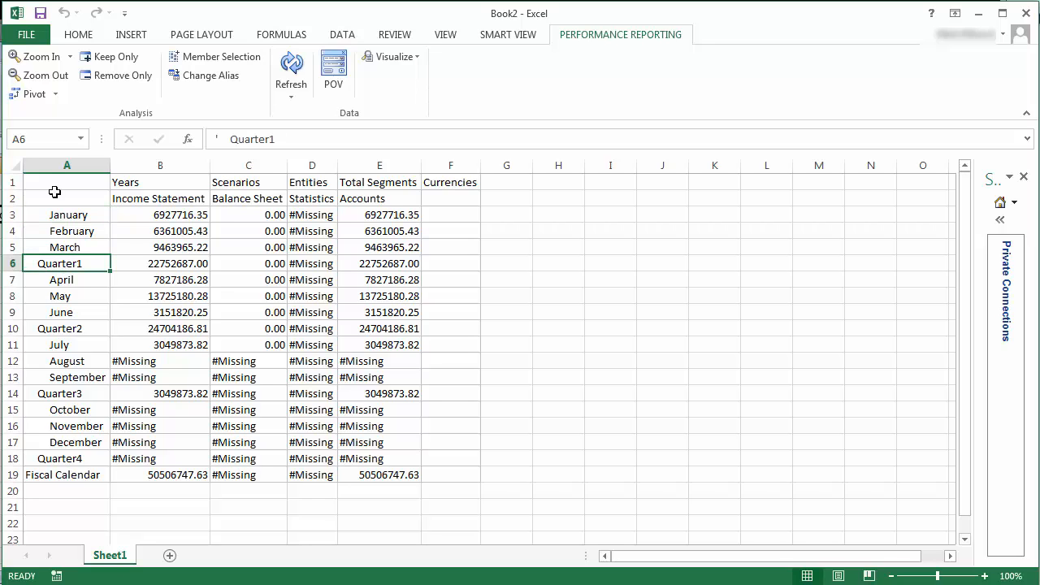
click(37, 77)
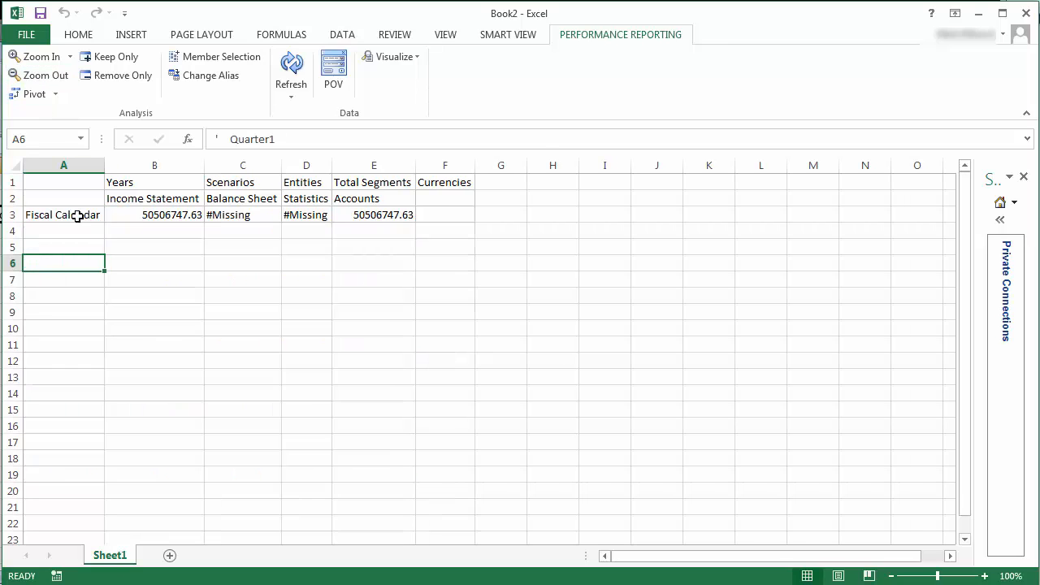
Zoom in on Fiscal Calendar to the bottom level and undo that zoom
click(76, 214)
click(70, 57)
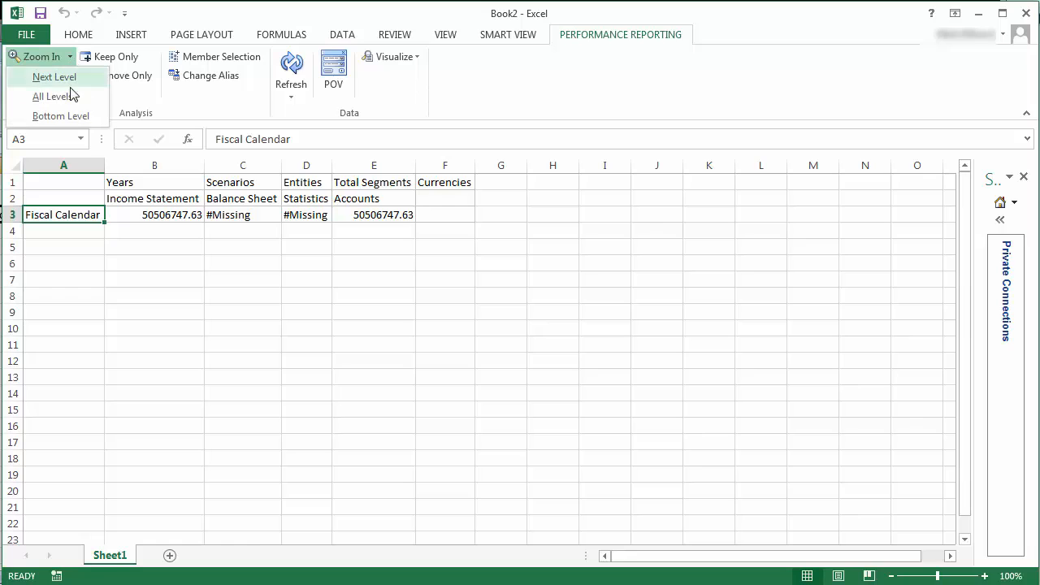
click(69, 116)
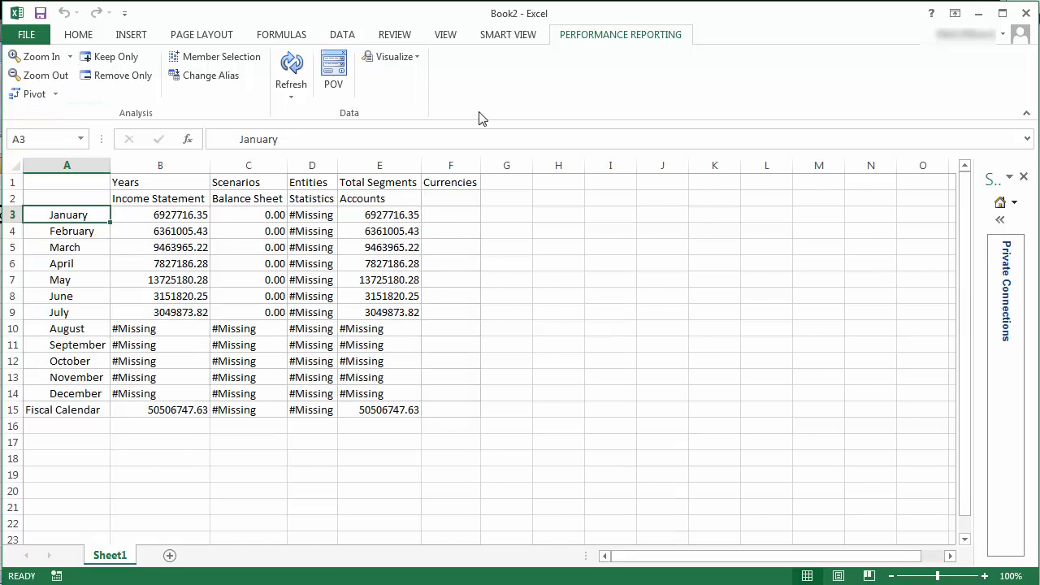
click(507, 36)
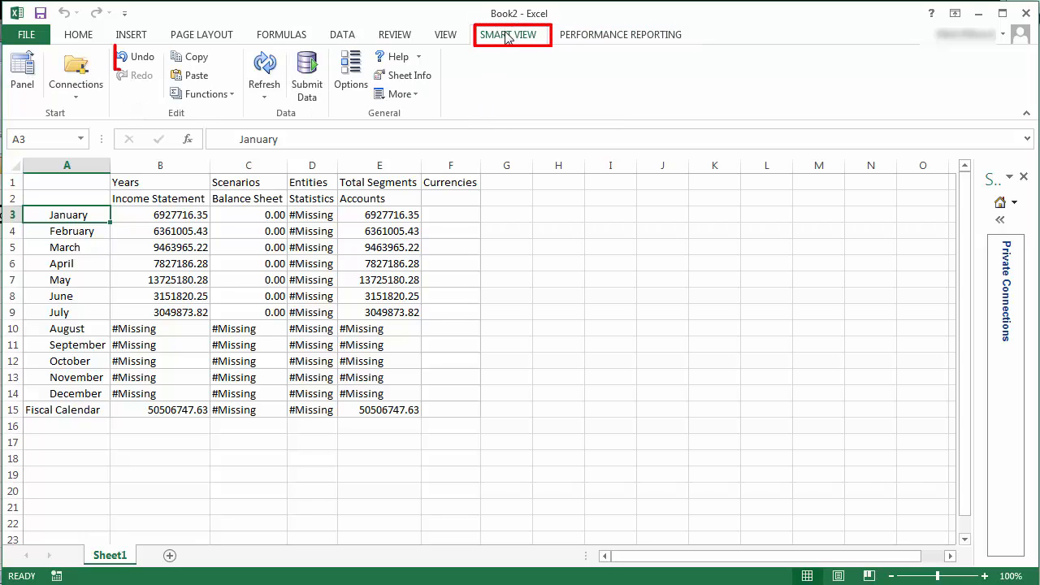
click(139, 61)
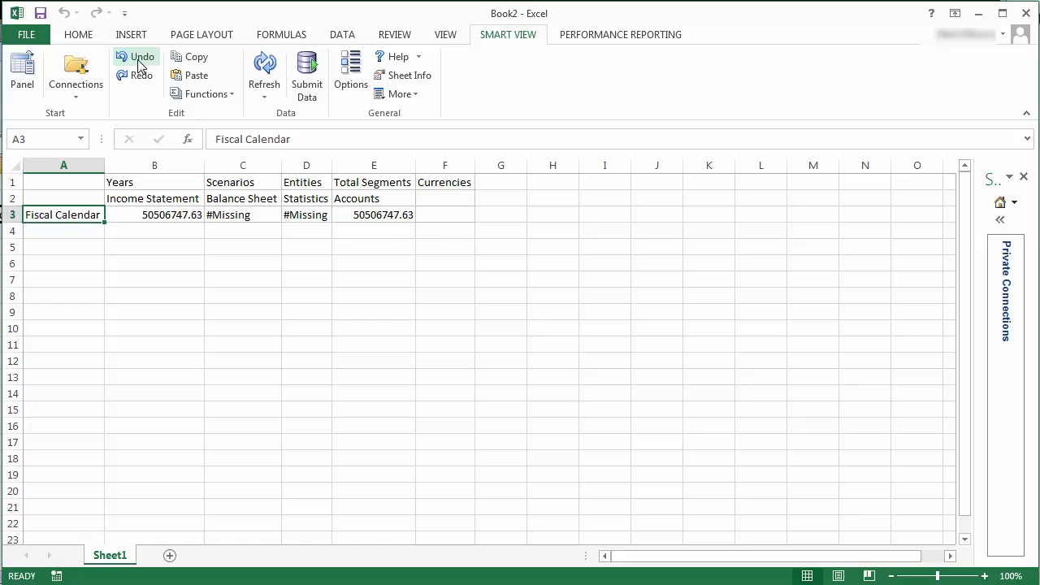
Zoom in on Fiscal Calendar to its quarters and keep only the Income Statement member of Accounts
double_click(61, 215)
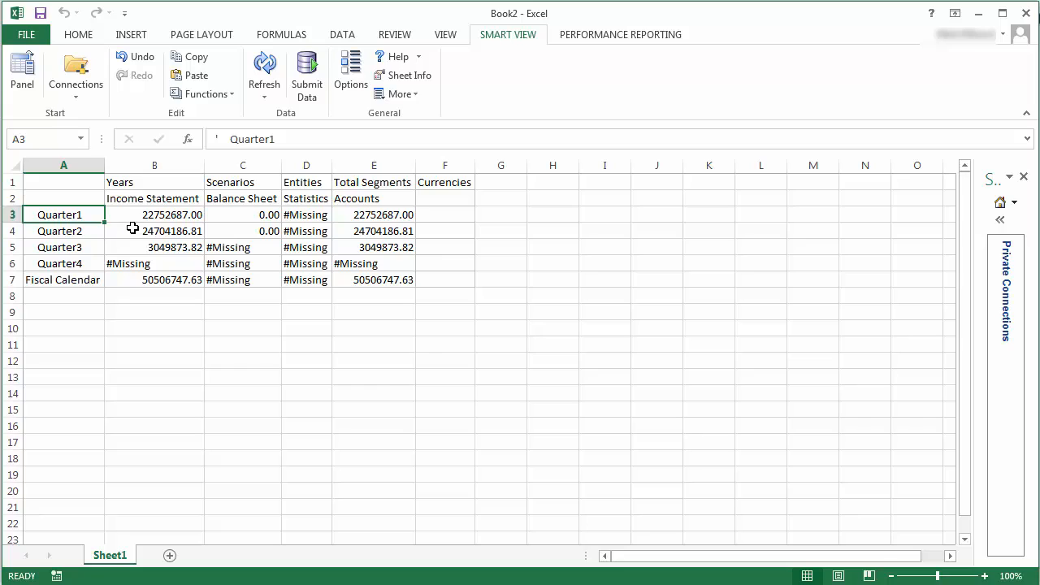
click(156, 200)
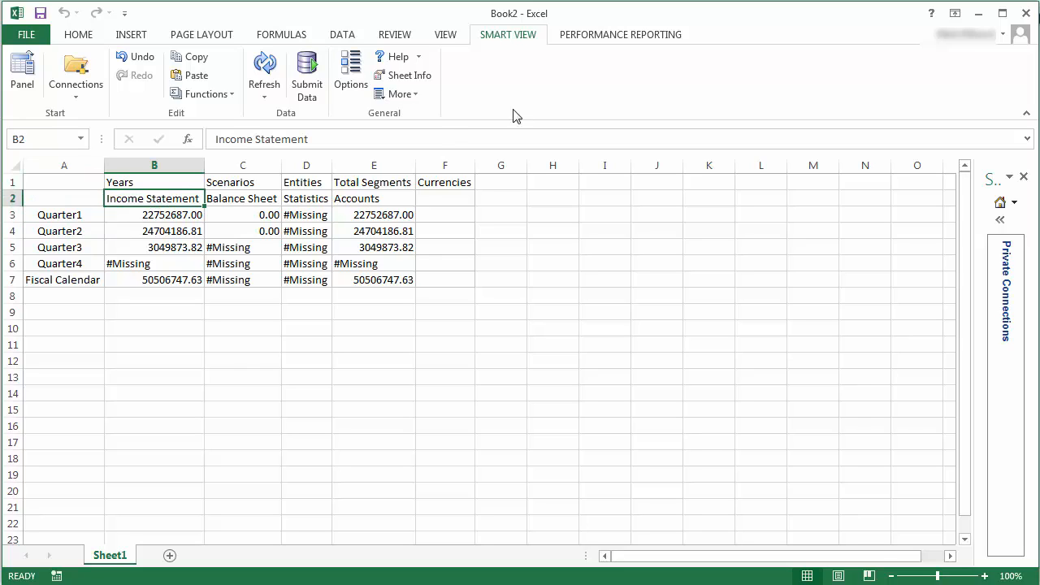
click(663, 44)
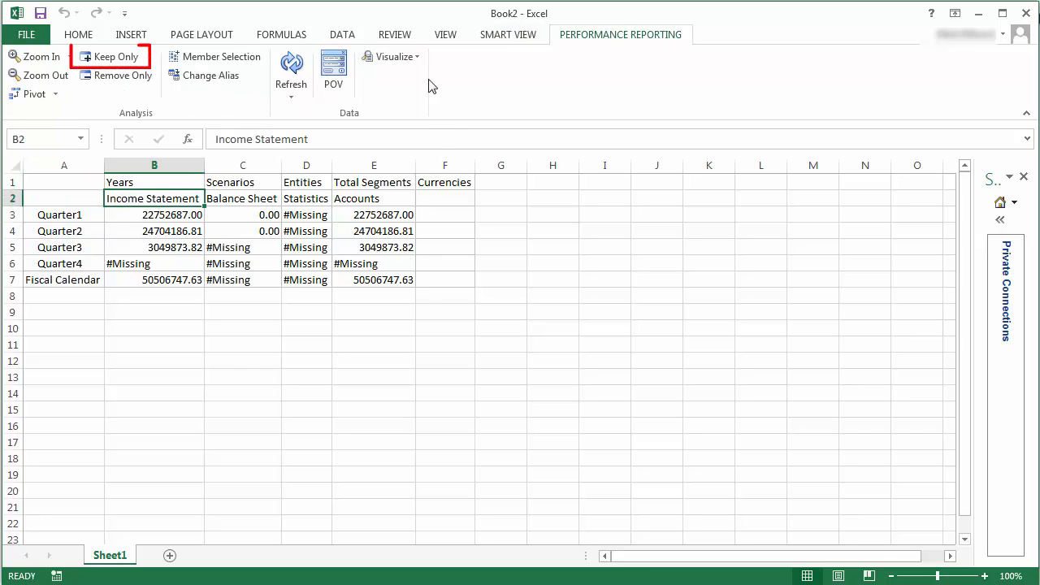
click(124, 63)
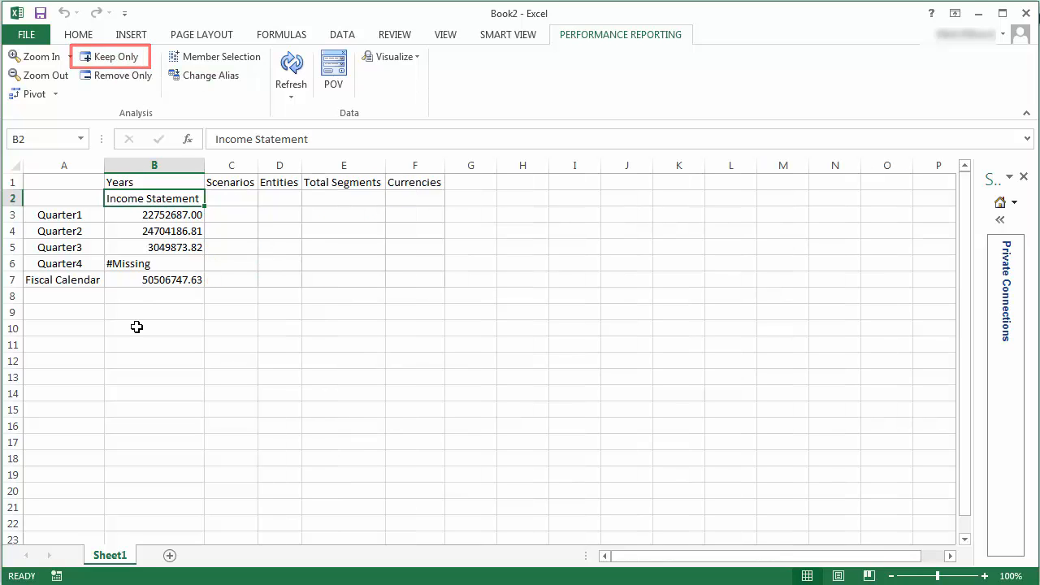
Remove only the Quarter3, Quarter4 and Fiscal Calendar rows from the grid
drag(63, 251, 65, 279)
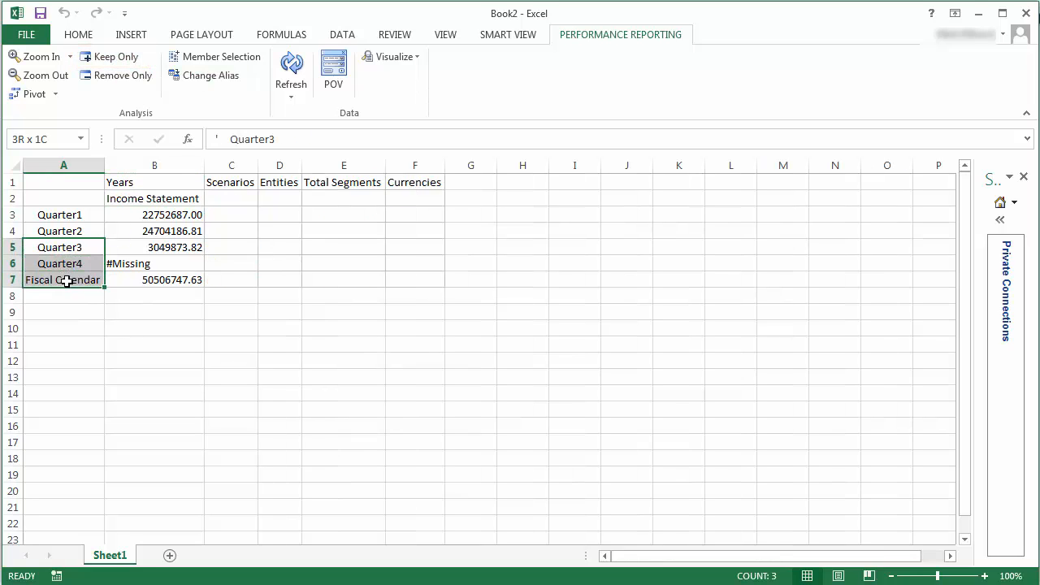
click(105, 79)
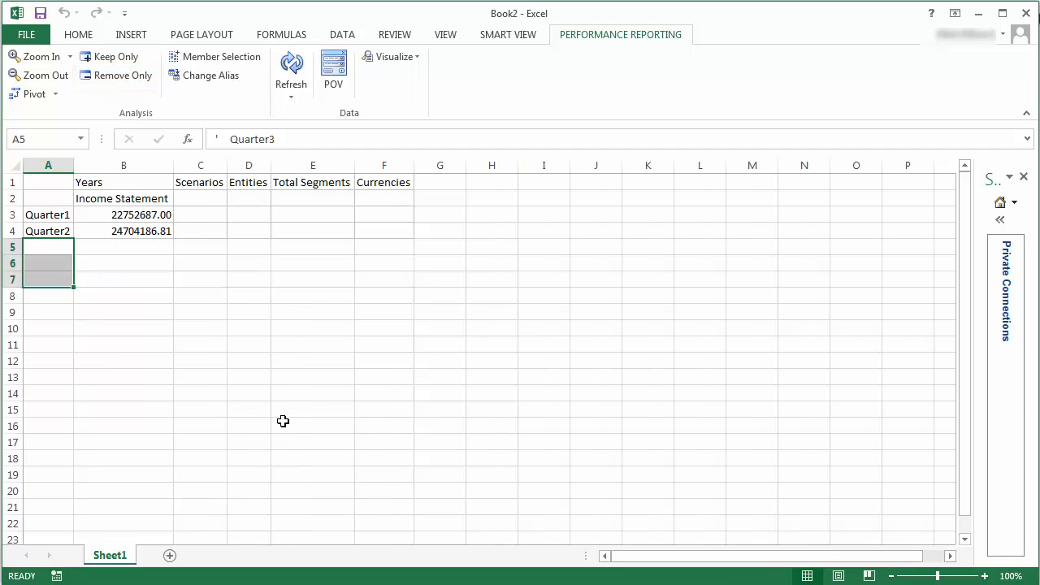
Replace the Years member in cell B1 with 2014 using Member Selection
click(126, 183)
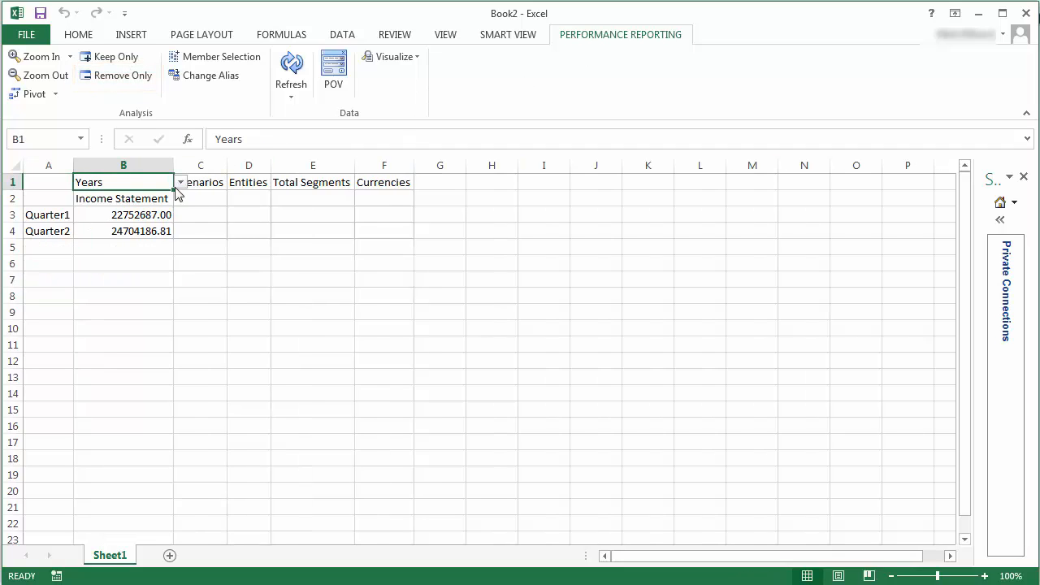
click(233, 56)
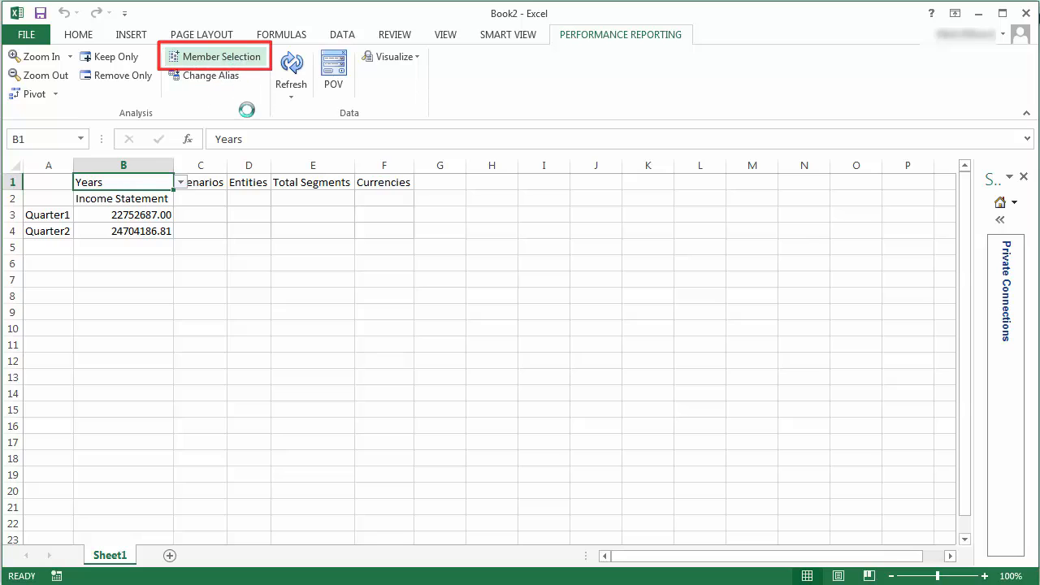
click(329, 183)
click(536, 301)
click(599, 133)
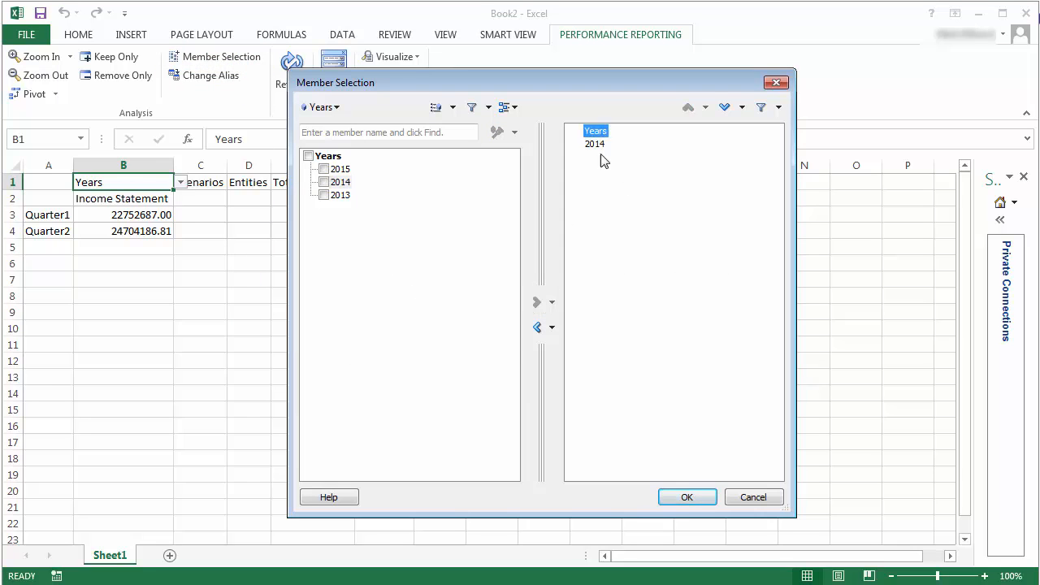
click(537, 328)
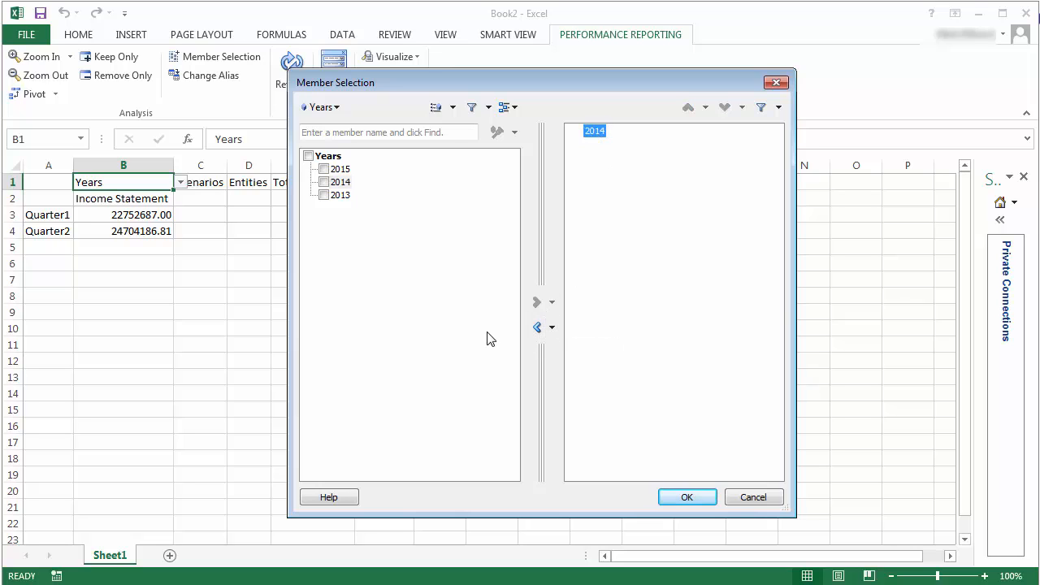
click(696, 499)
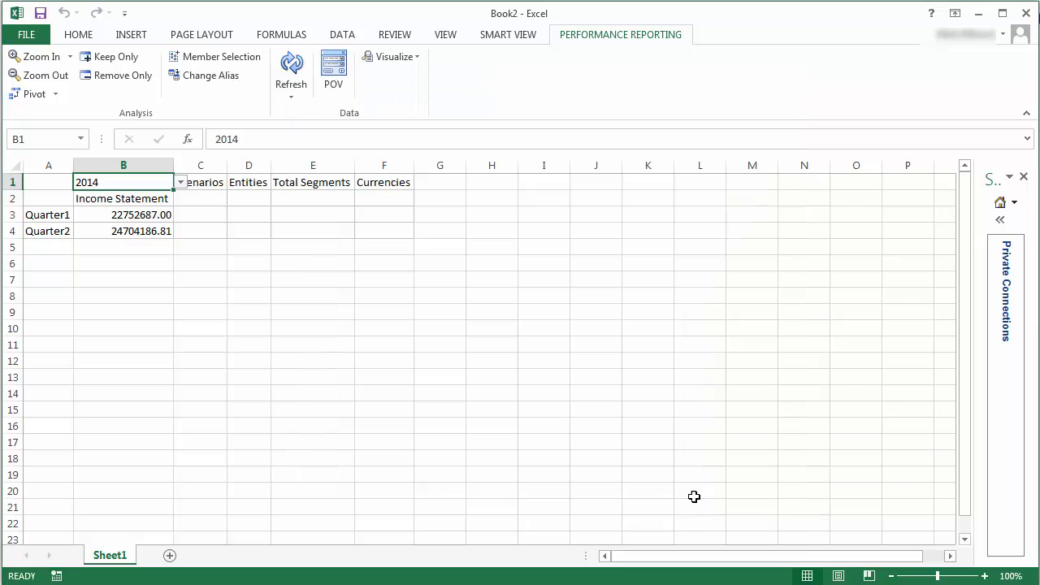
Enter Actual as the scenario in C1 and USD as the currency in F1, and refresh the data
click(213, 186)
text(A)
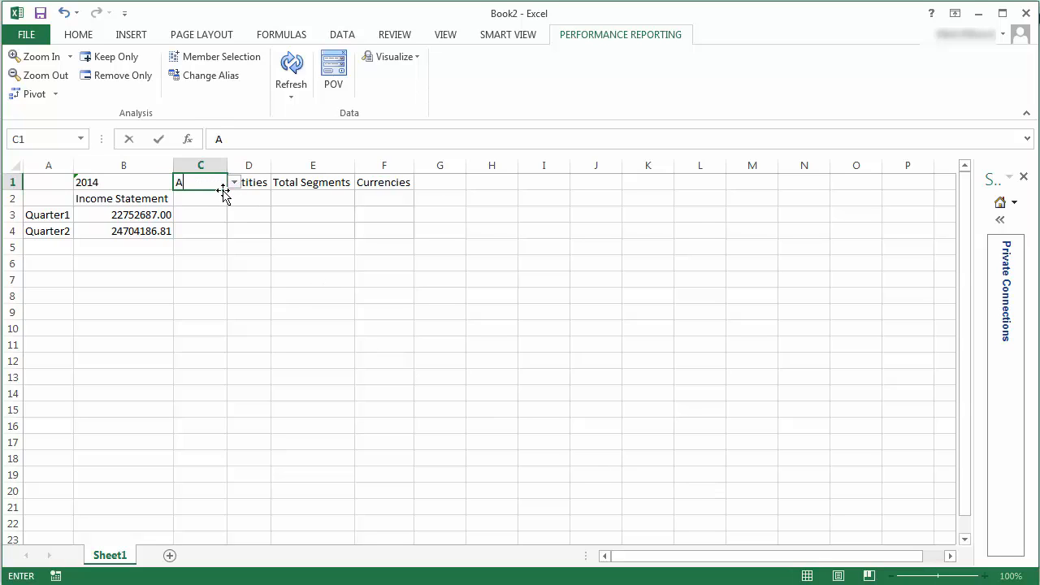
text(ctual)
click(390, 185)
text(USD)
key(Return)
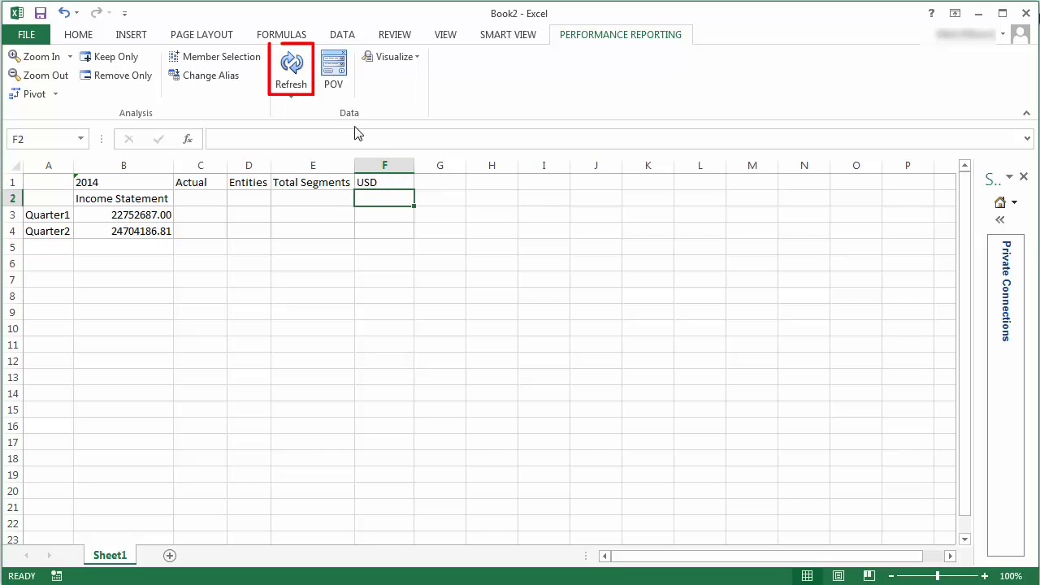
click(291, 65)
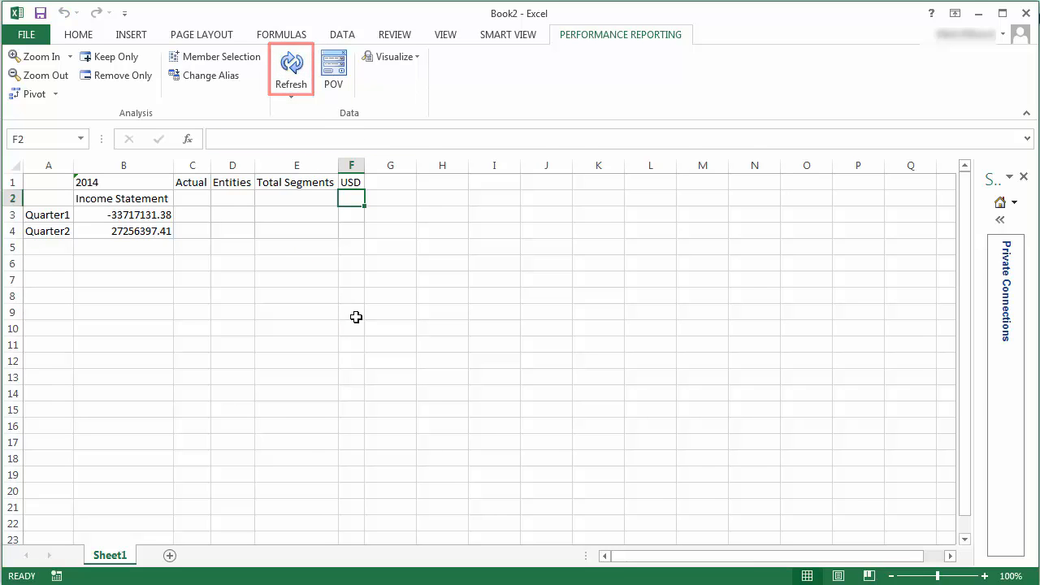
Open Member Selection for the Income Statement cell B2 and search the Accounts dimension for gross*
click(142, 199)
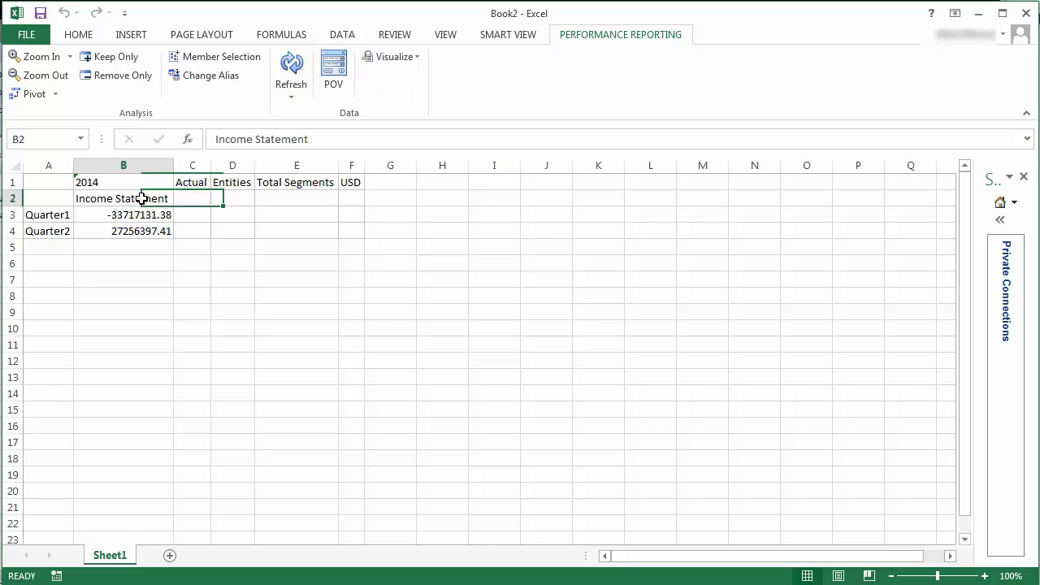
click(216, 59)
text(gross)
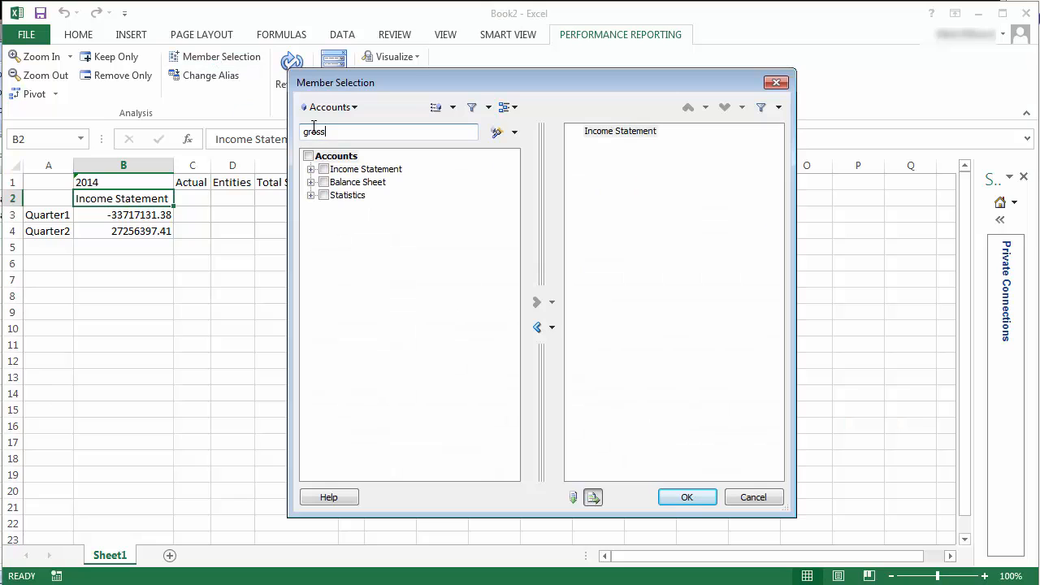
text(*)
click(496, 132)
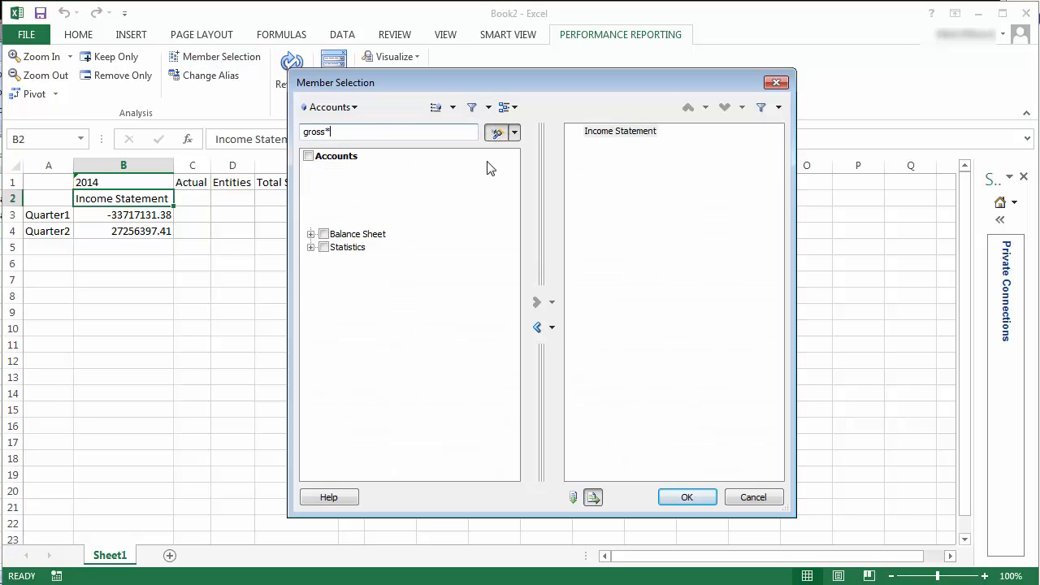
Replace Income Statement with Net Revenue, Cost of Sales and Gross Profit in the member selection, and refresh the data
click(373, 221)
click(400, 234)
click(400, 247)
click(385, 221)
click(537, 303)
click(608, 132)
click(536, 328)
click(681, 499)
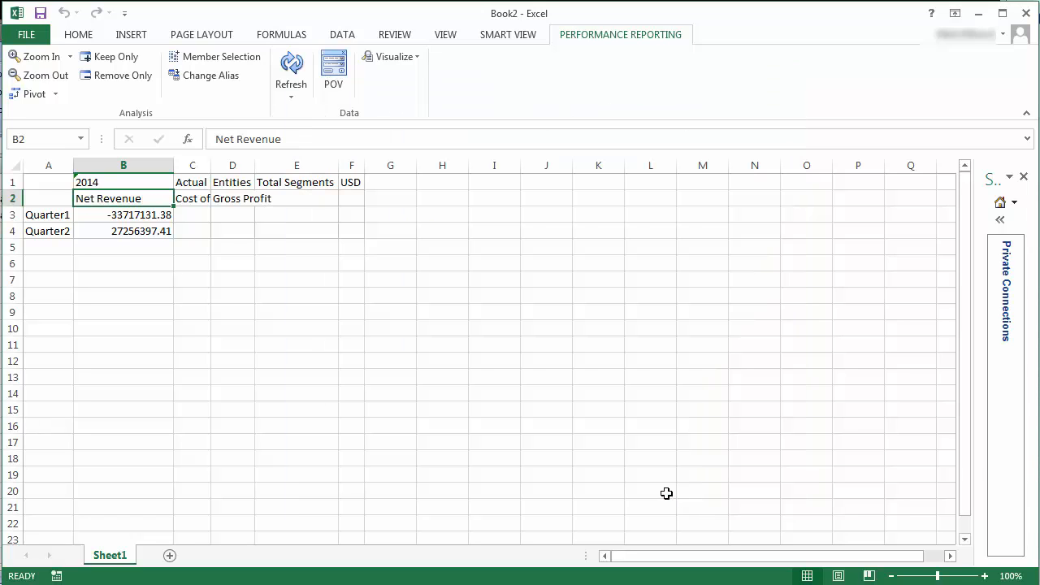
click(291, 81)
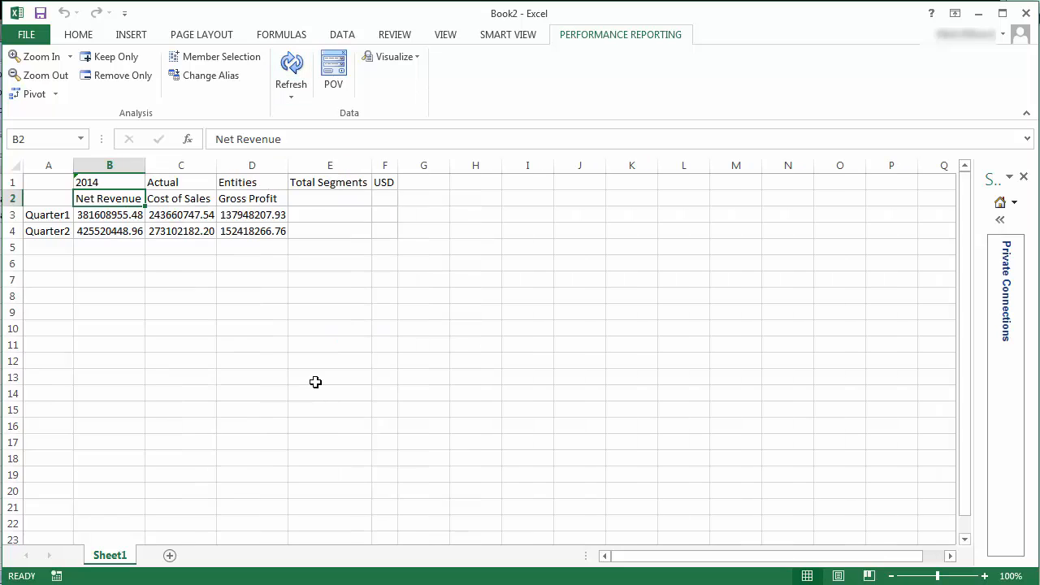
Display the POV toolbar and dock it horizontally above the grid
click(102, 262)
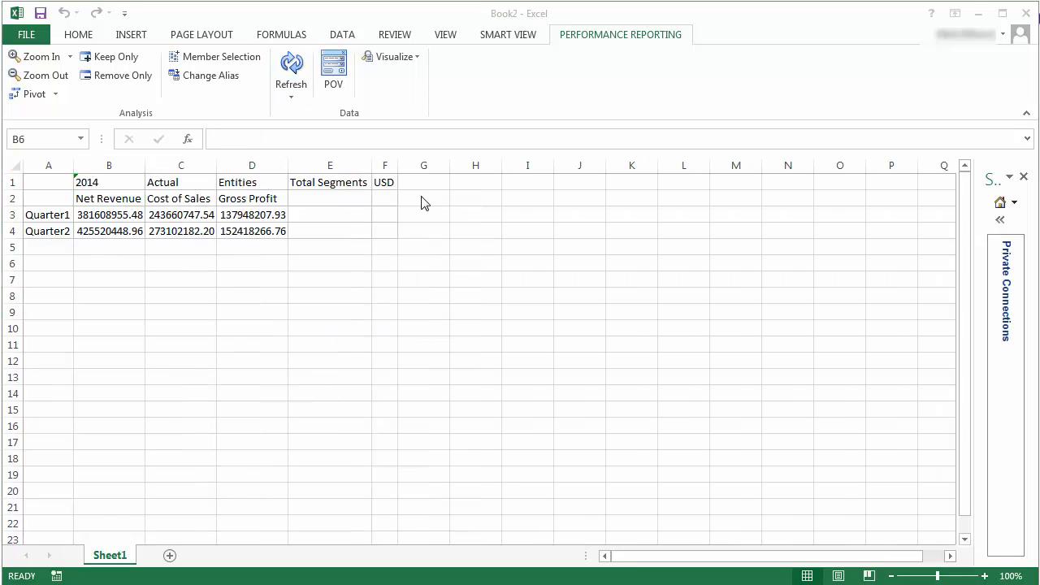
click(330, 71)
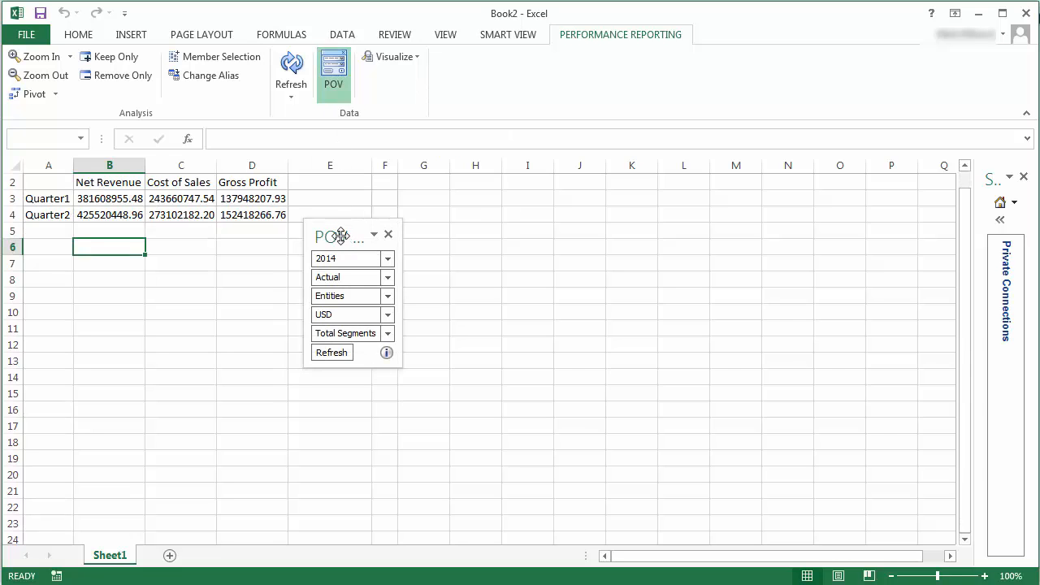
drag(340, 235, 135, 133)
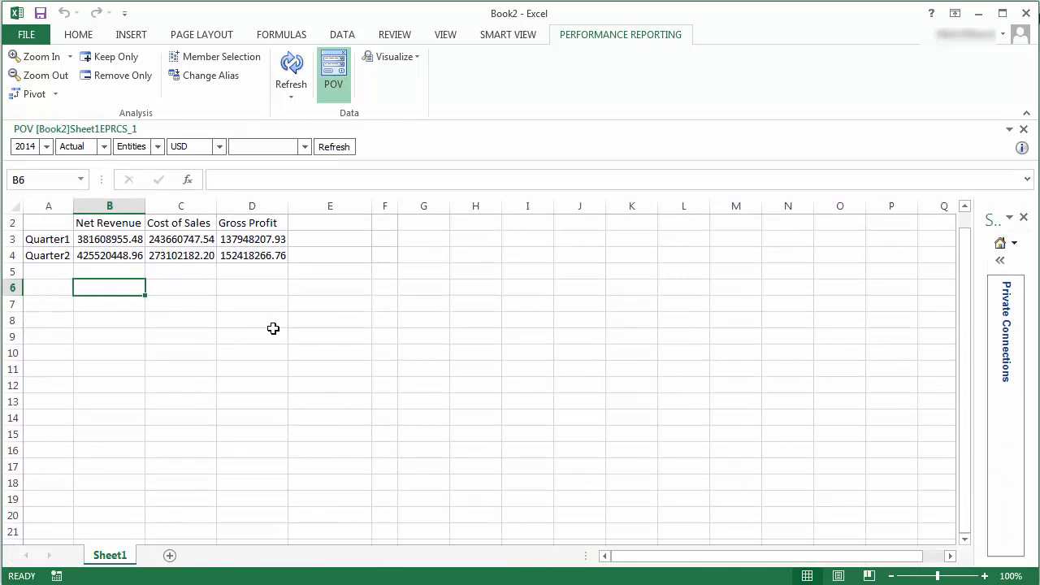
Add Total Entities, North America, Latin America, EMEA, APAC and Corporate HQ to the Entities member selection from the POV
click(158, 148)
click(140, 177)
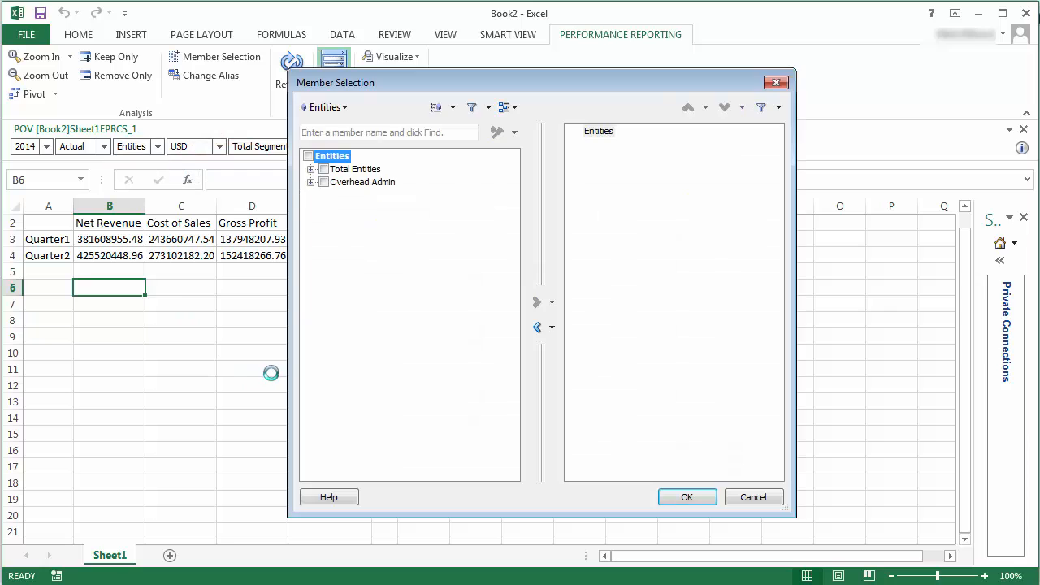
click(311, 169)
click(324, 169)
click(339, 182)
click(338, 195)
click(339, 208)
click(339, 221)
click(339, 234)
click(536, 305)
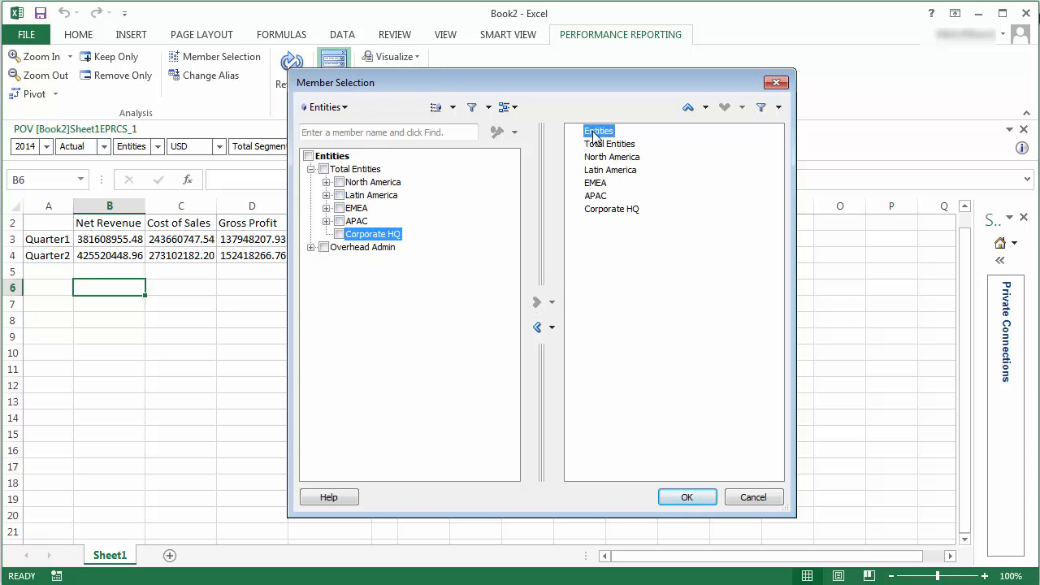
Remove Entities from the selected members, move Total Entities to the end of the list and accept the selection
click(536, 329)
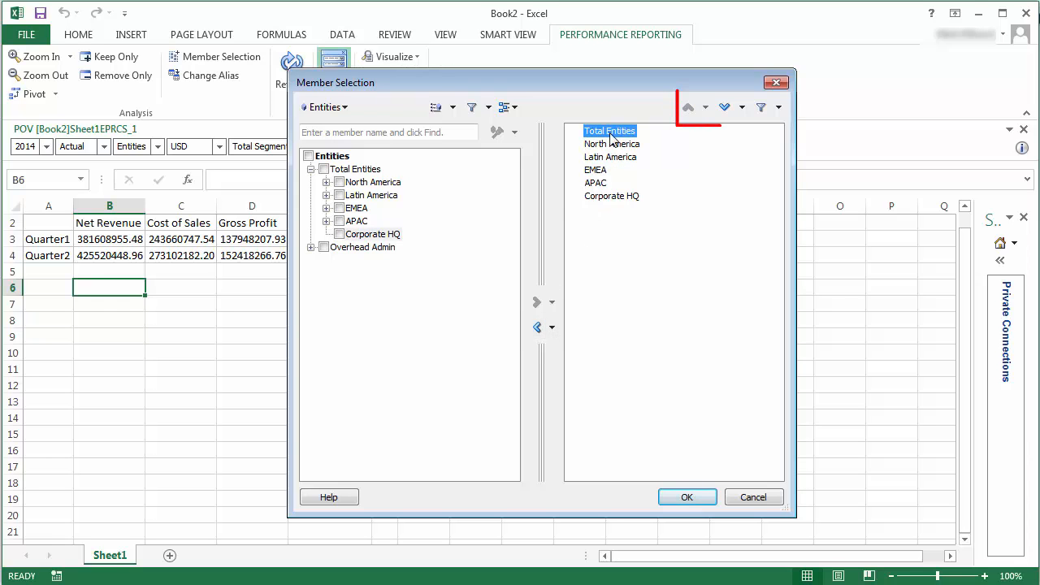
click(725, 108)
click(725, 108)
click(725, 108)
click(725, 108)
click(725, 108)
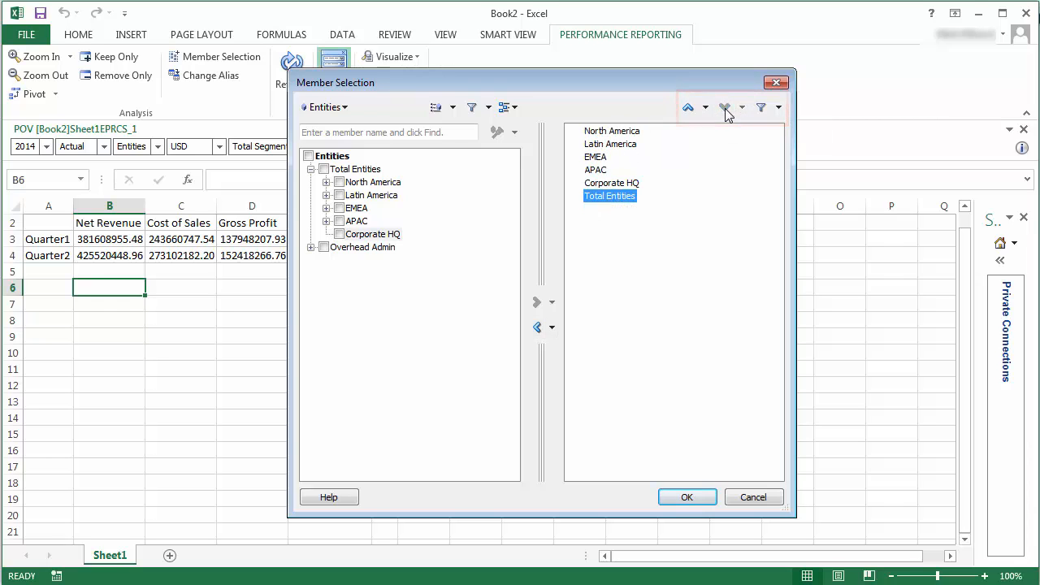
click(698, 496)
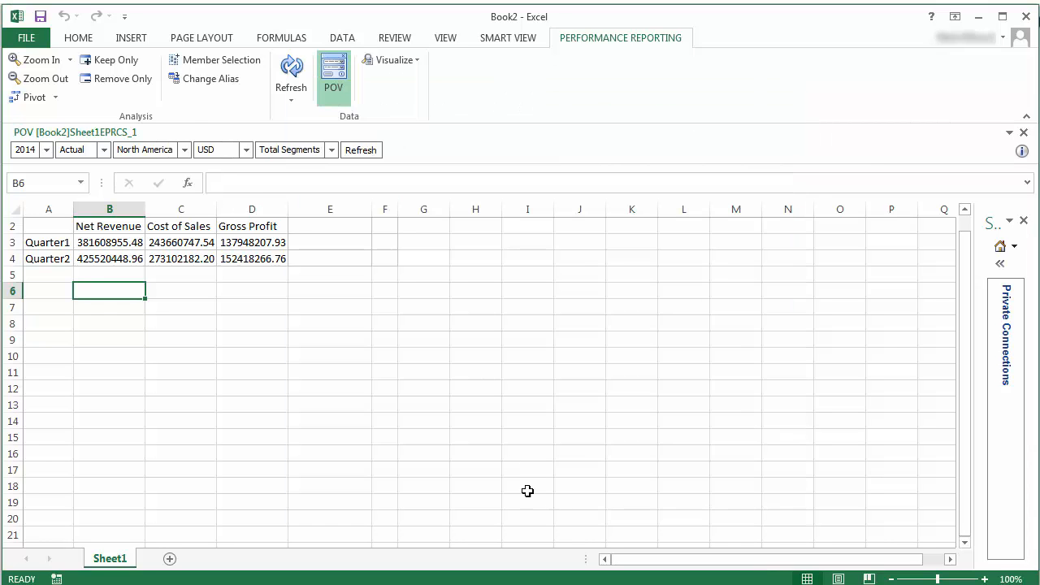
Refresh the grid for North America, and switch the POV entity to EMEA and refresh again
click(363, 151)
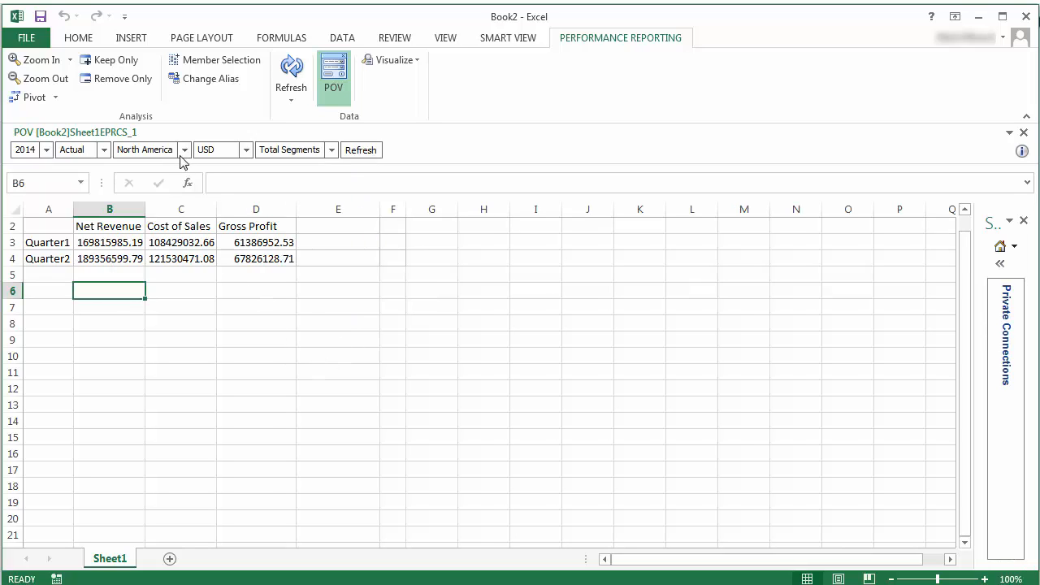
click(185, 149)
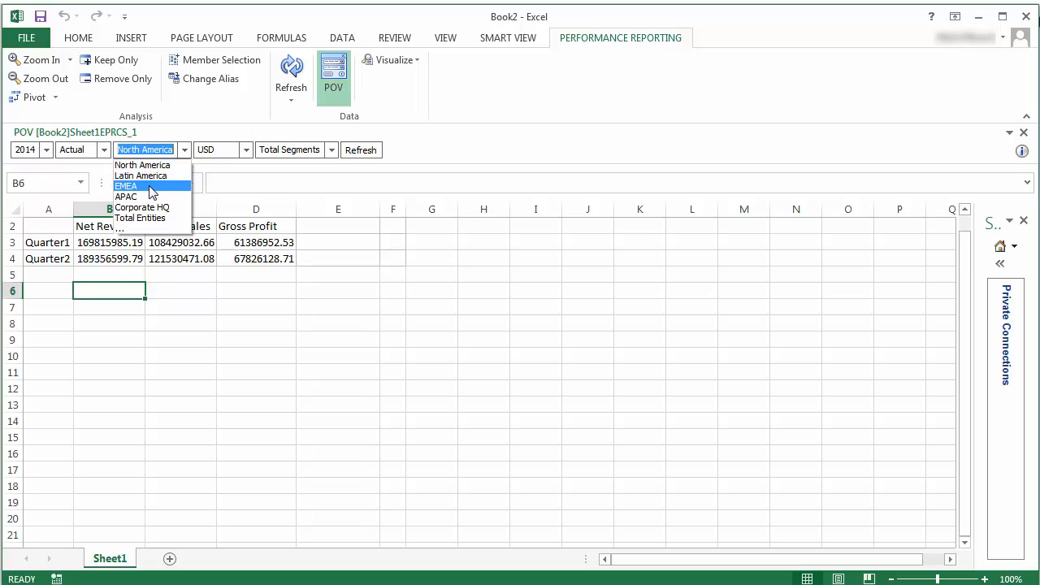
click(155, 190)
click(363, 152)
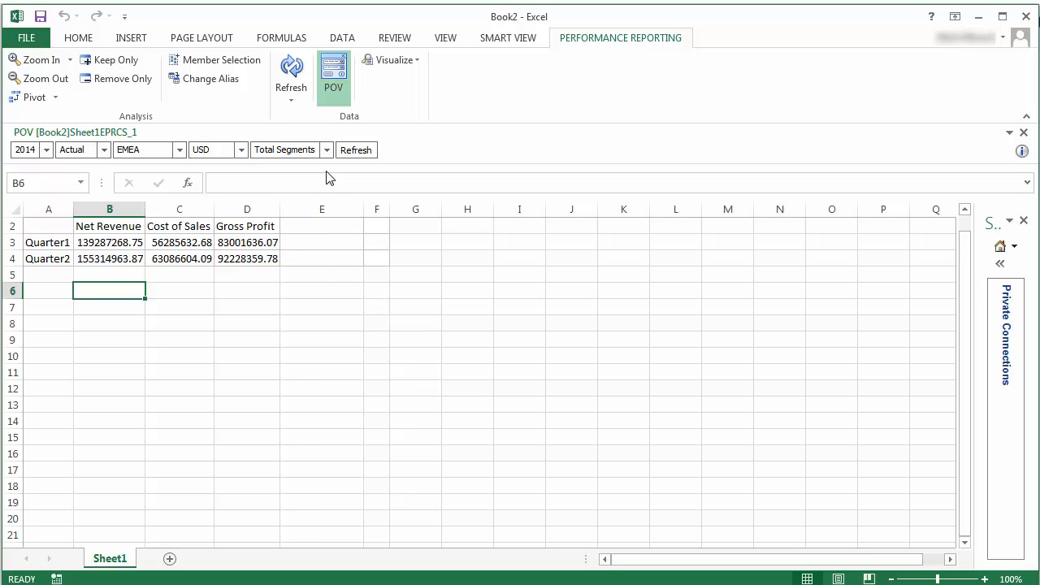
Move Total Segments from the POV onto the grid rows and pivot the quarters to the columns
drag(328, 153, 95, 244)
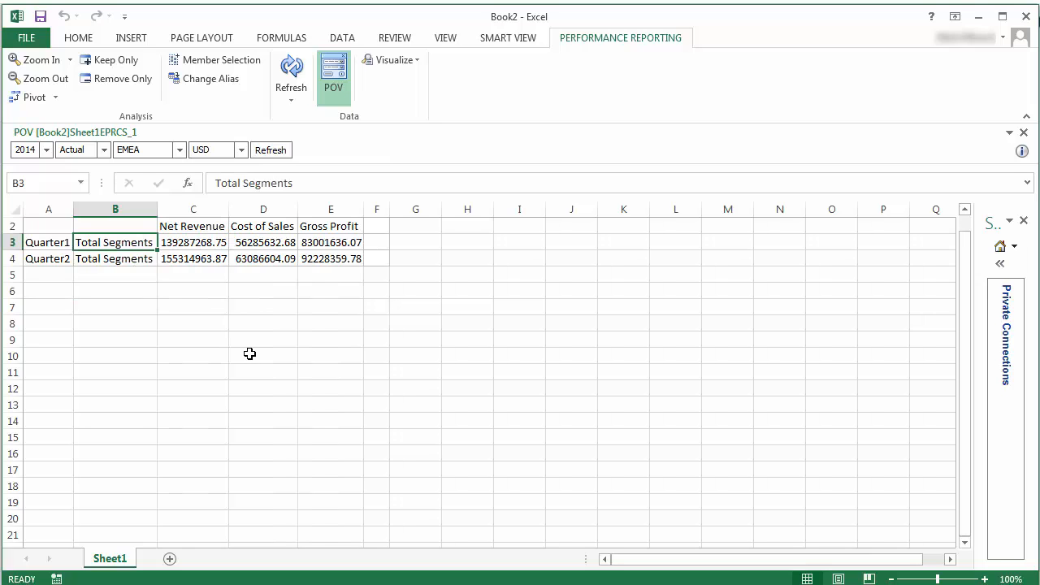
click(50, 243)
click(33, 98)
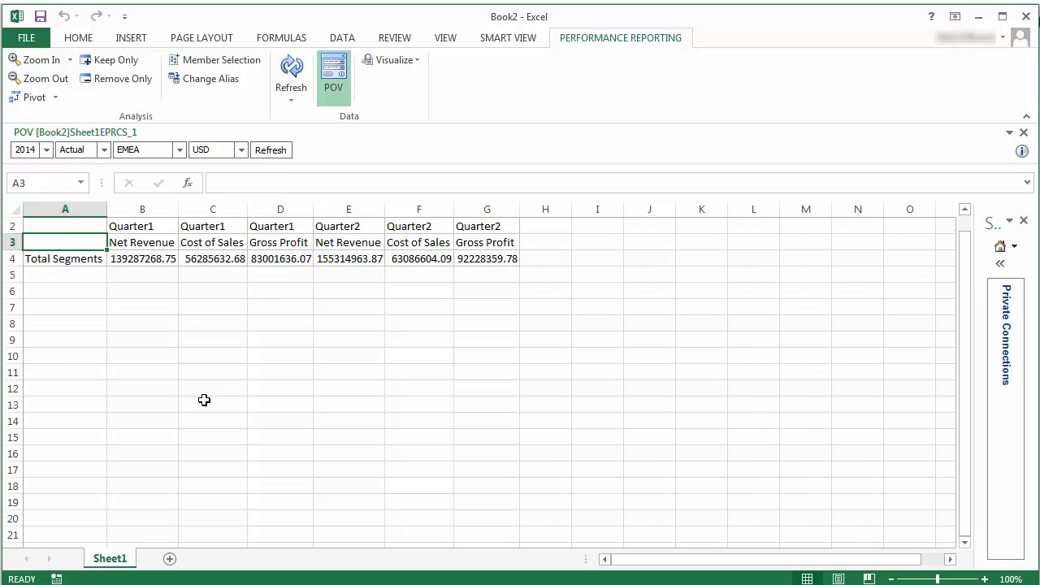
Pivot the accounts from columns to rows and move Total Segments to the outer row position before them
click(149, 243)
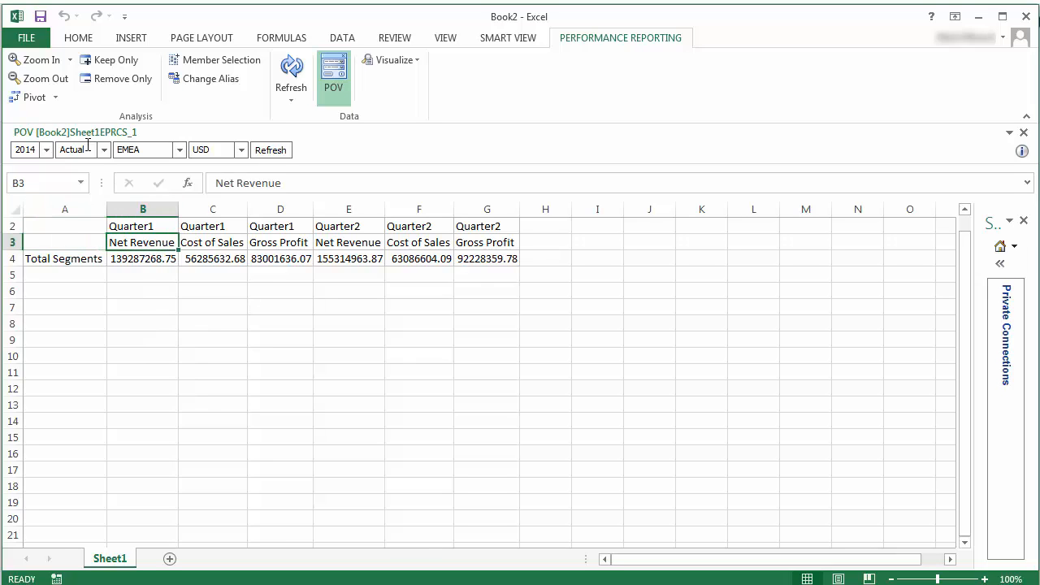
click(33, 98)
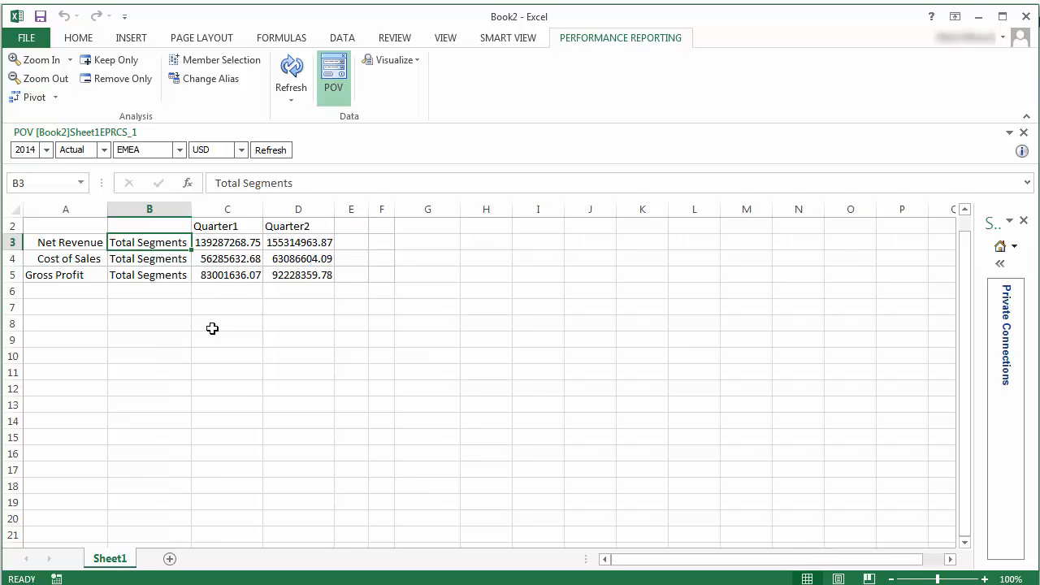
drag(165, 244, 37, 258)
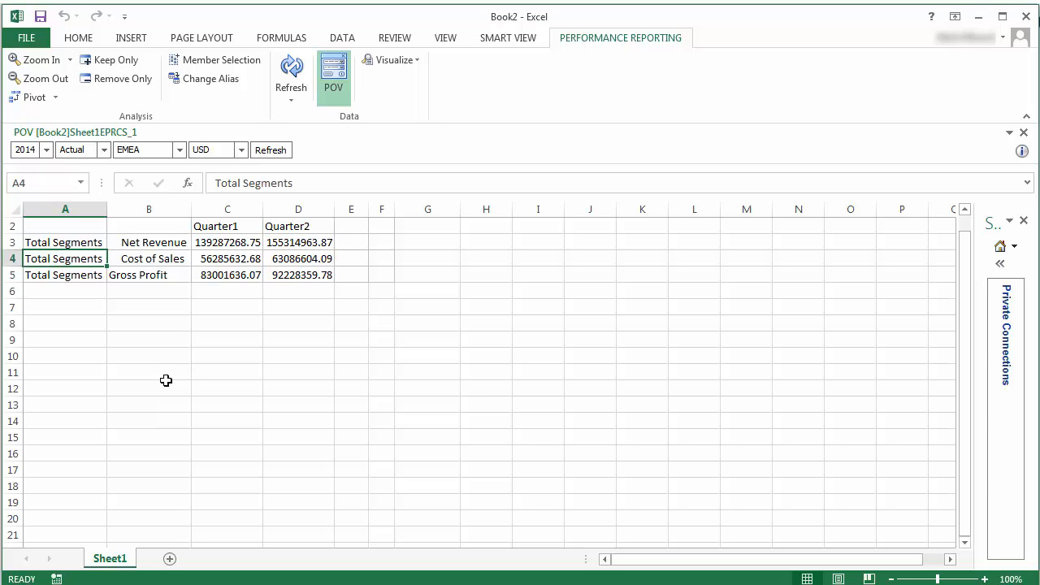
Zoom in on Total Segments and keep only the All Segments member
click(37, 60)
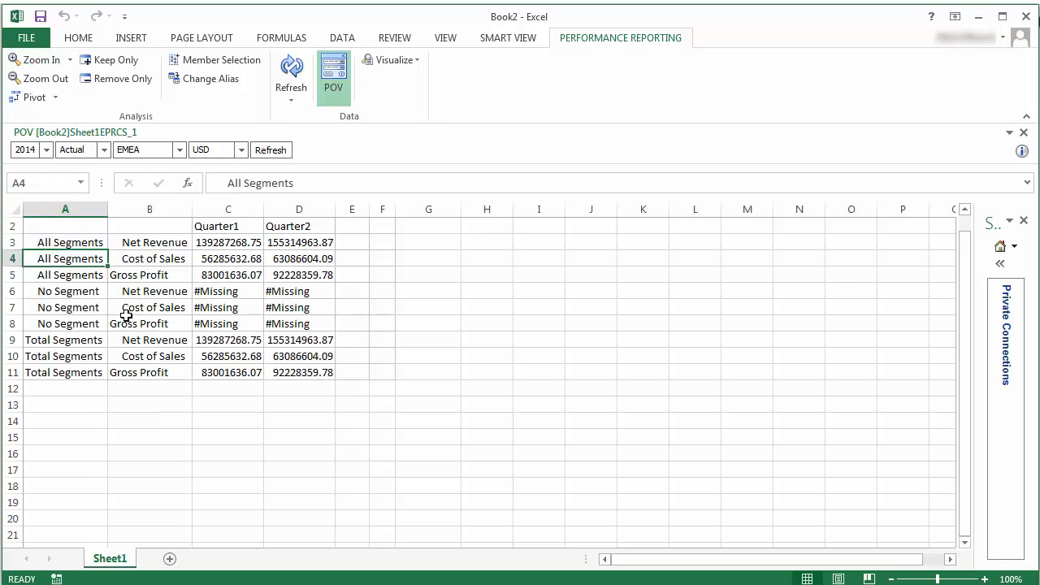
click(75, 242)
click(98, 66)
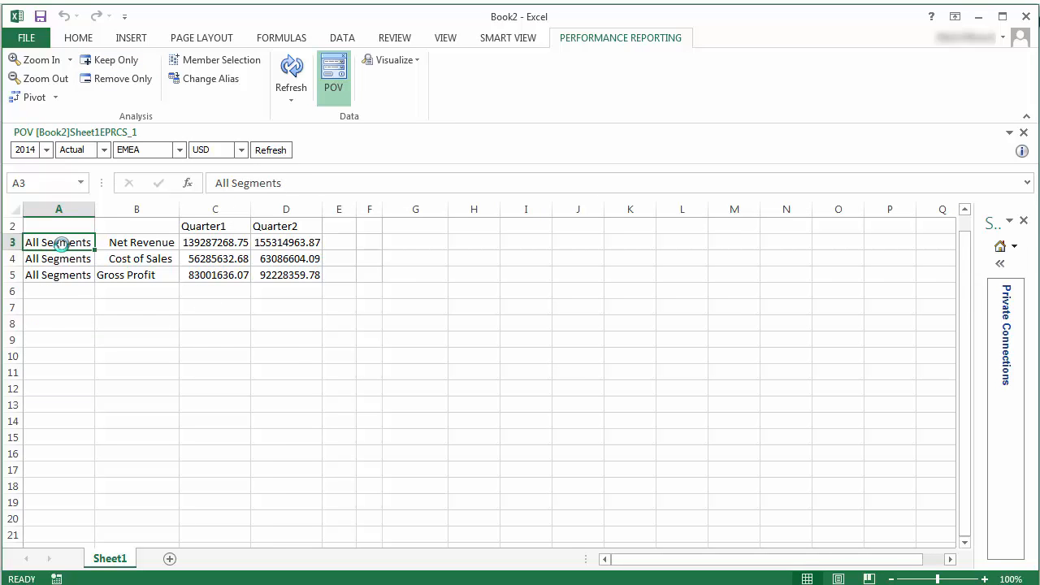
Zoom in on All Segments to show Electronics and Services, and remove only the All Segments rows
double_click(61, 244)
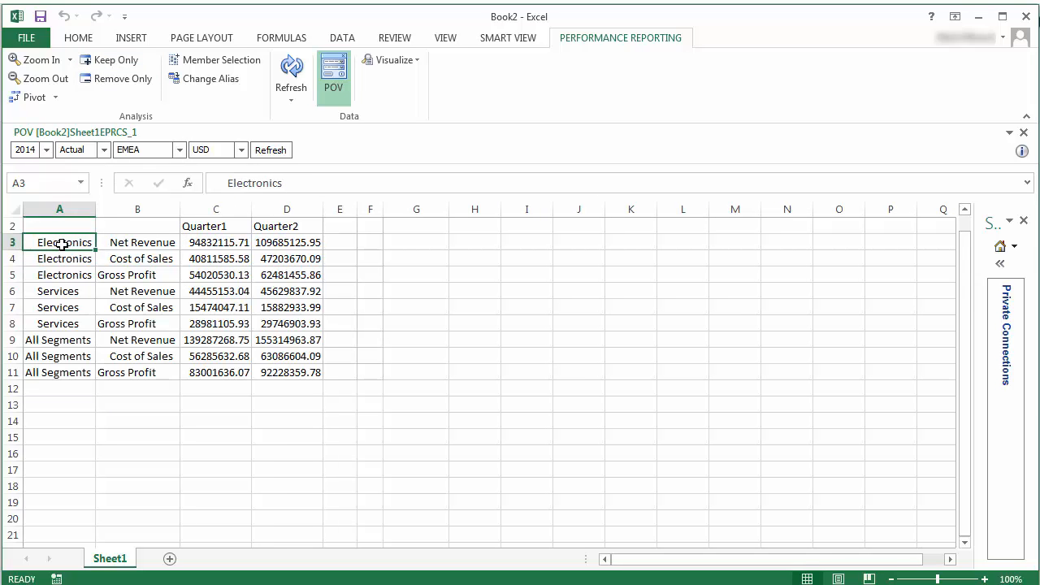
click(61, 341)
click(104, 81)
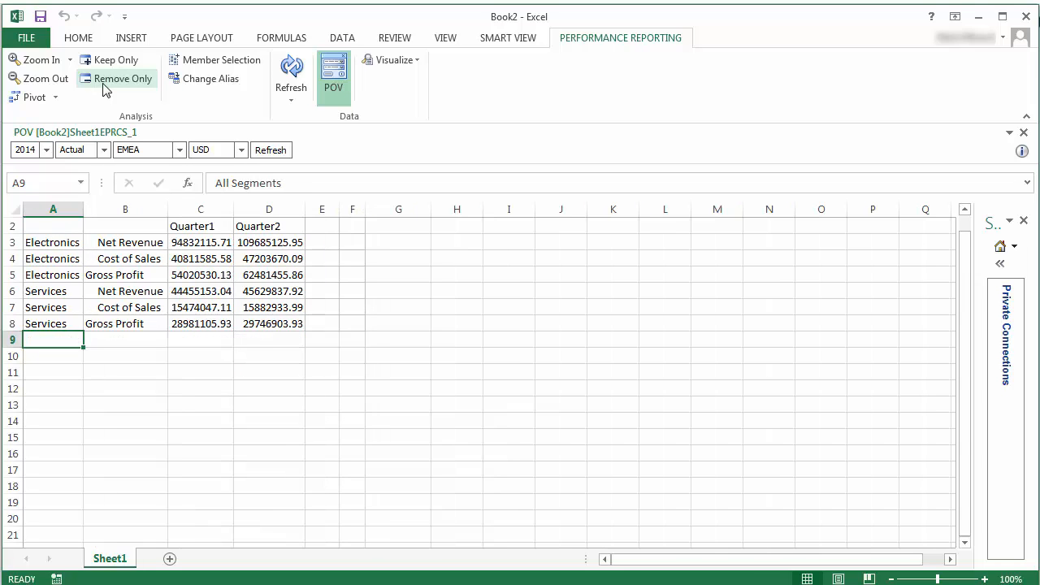